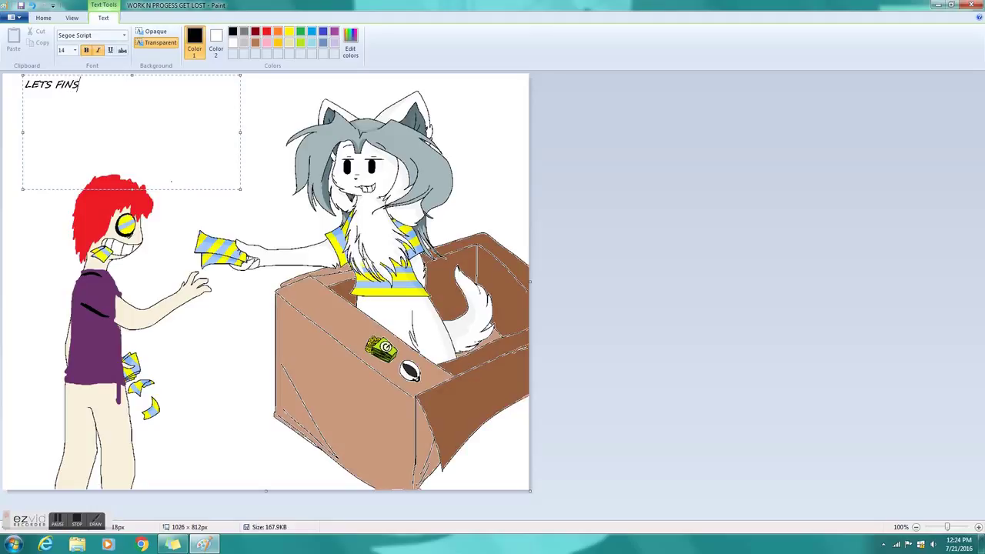
Step: Clear the unfinished "LETS FINS" caption from the text box above the red-haired figure
key("BackSpace")
key("BackSpace")
key("BackSpace")
key("BackSpace")
key("BackSpace")
key("BackSpace")
key("BackSpace")
key("BackSpace")
key("BackSpace")
key("BackSpace")
key("BackSpace")
key("BackSpace")
key("BackSpace")
key("BackSpace")
left_click(43, 17)
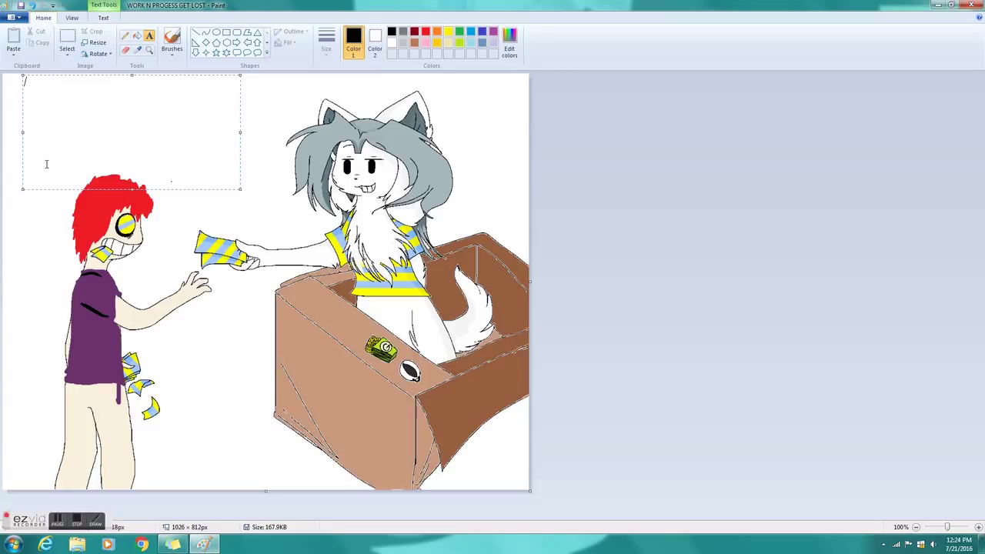
Step: Magnify the red-haired figure's trousers to 300% and set up the Curve tool with indigo as the primary colour
left_click(149, 51)
left_click(254, 377)
left_click(269, 360)
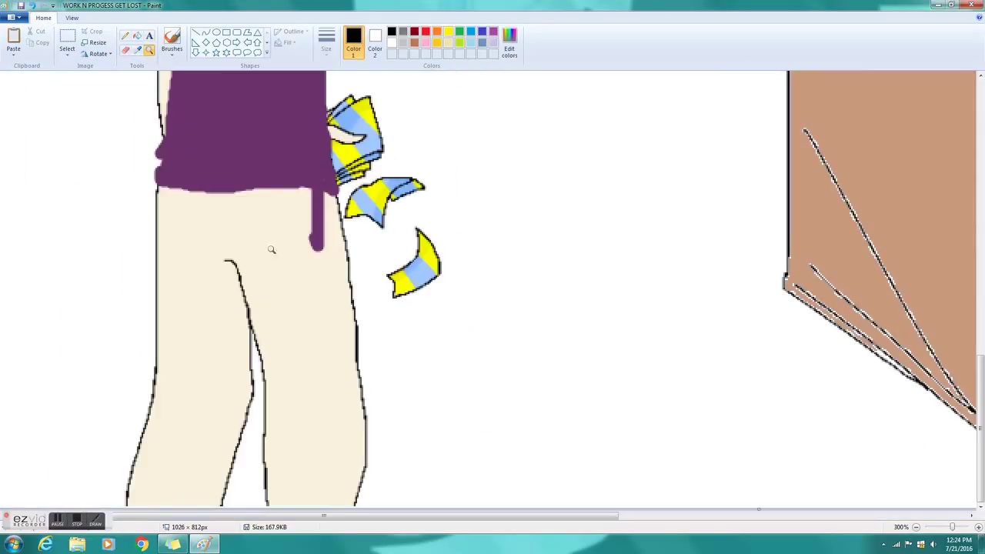
left_click(206, 33)
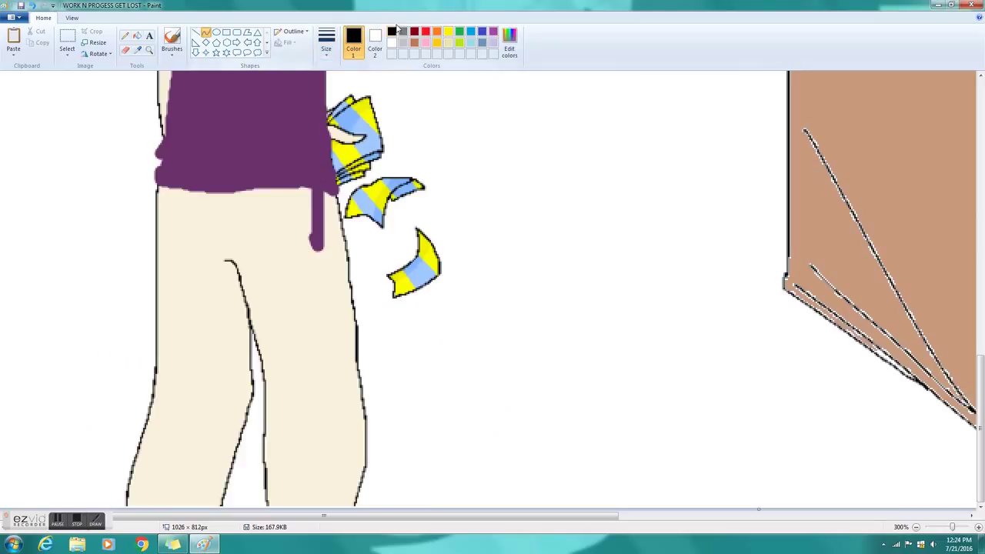
left_click(485, 34)
left_click_drag(155, 182, 332, 194)
left_click_drag(257, 186, 208, 198)
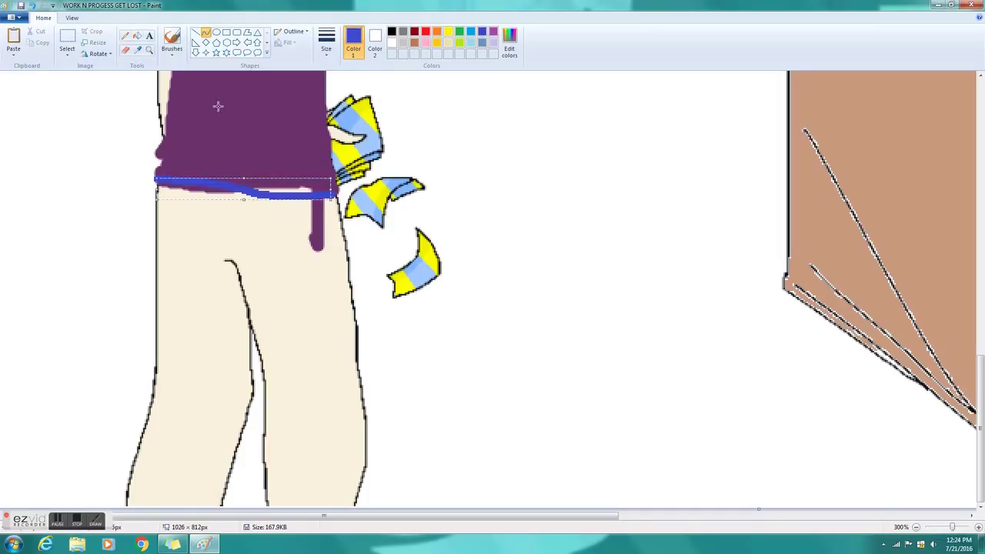
left_click(32, 5)
Step: Draw indigo curves along the waistline under the purple shirt and fill the cream trousers with the same indigo
left_click_drag(154, 184, 233, 192)
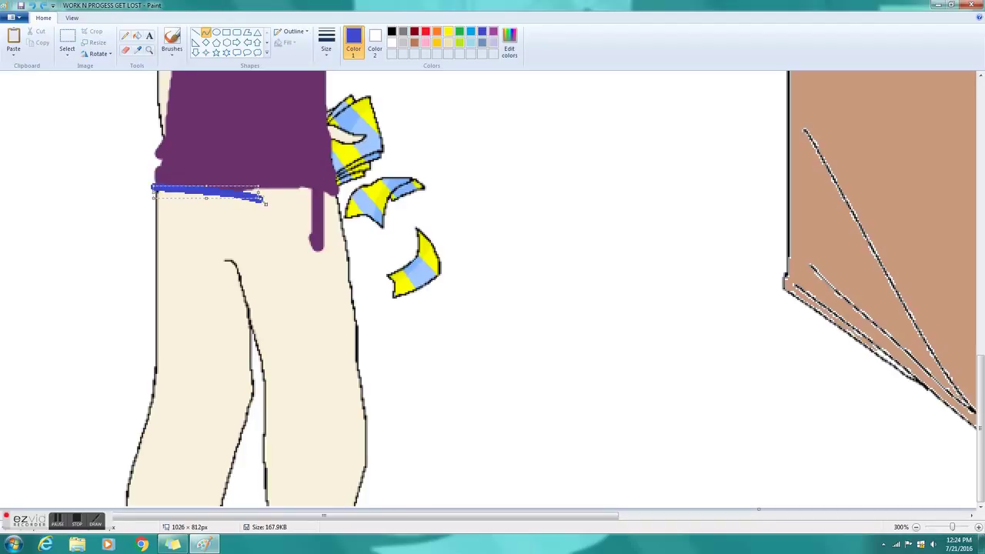
left_click_drag(261, 196, 335, 199)
left_click(271, 185)
left_click_drag(329, 239, 329, 233)
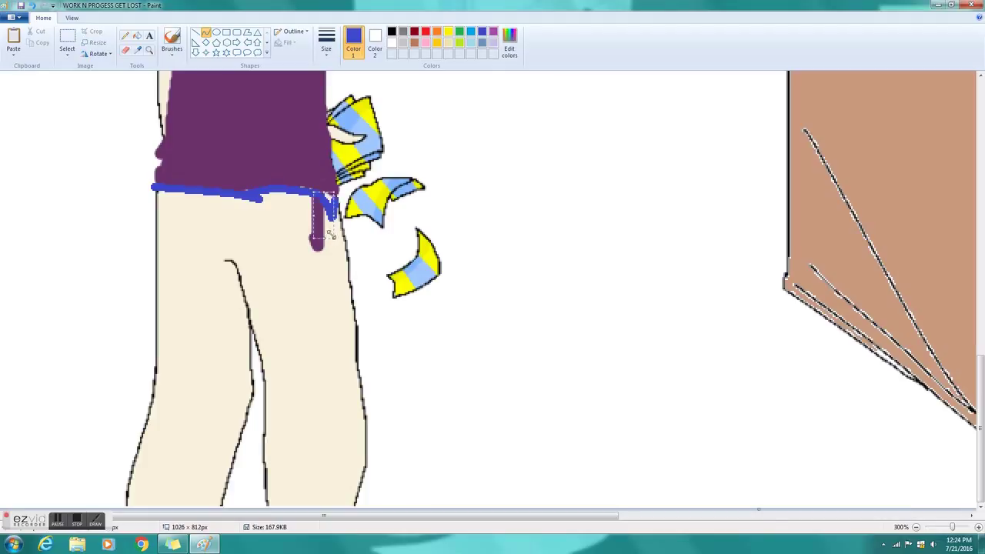
left_click(137, 37)
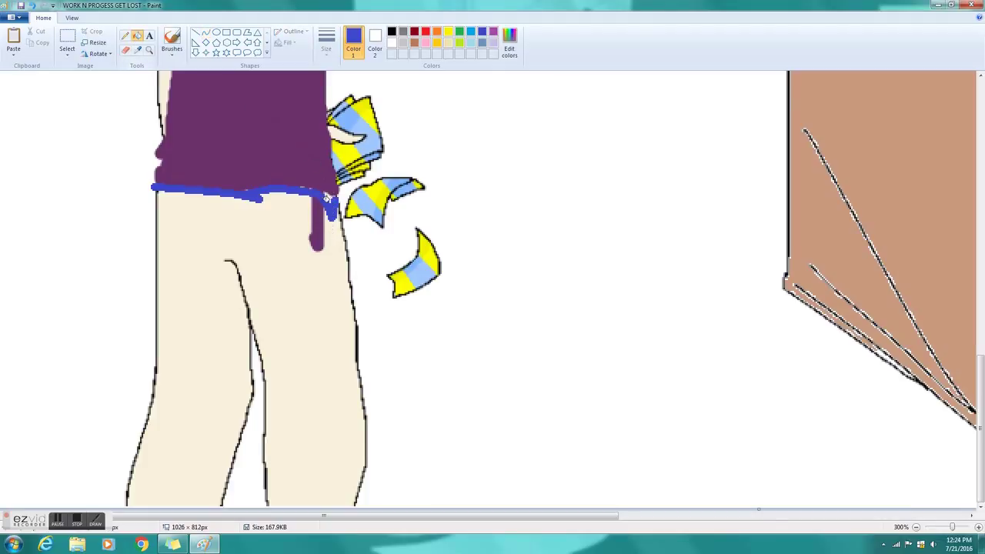
left_click(261, 273)
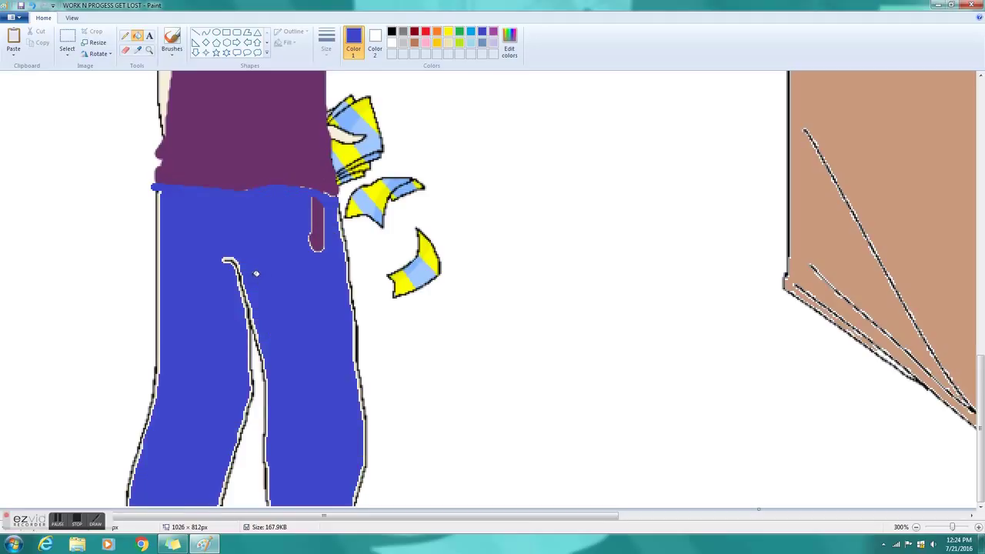
Step: At 800% zoom, brush thick indigo over the purple drip, the pale gaps along the waistline and the inner seam's curled top
left_click(171, 40)
left_click(31, 5)
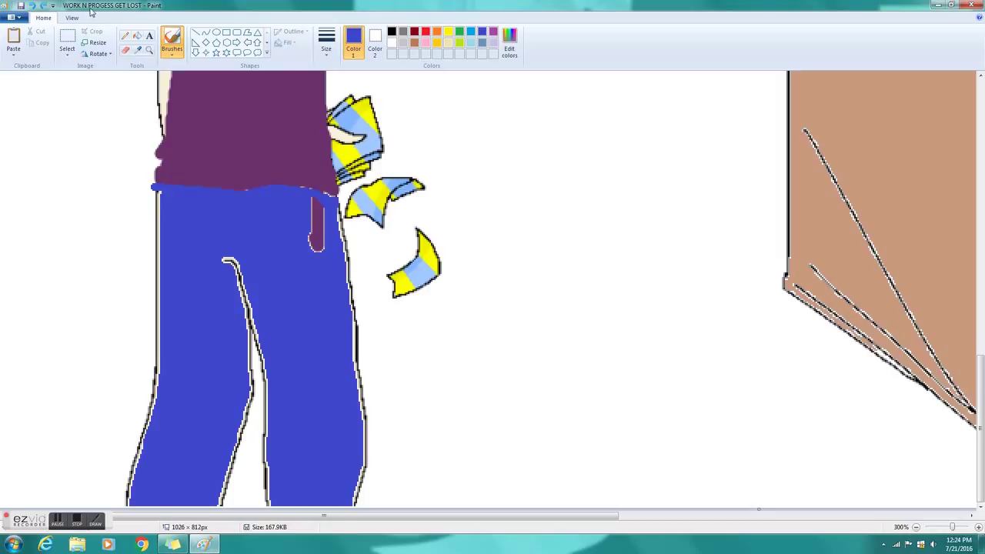
left_click(149, 49)
left_click(136, 229)
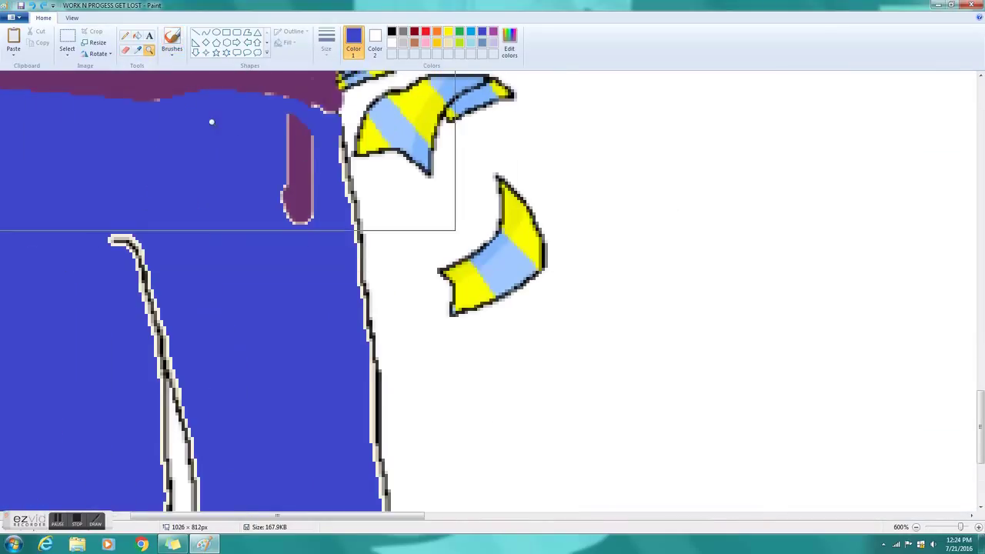
left_click(212, 122)
left_click(172, 39)
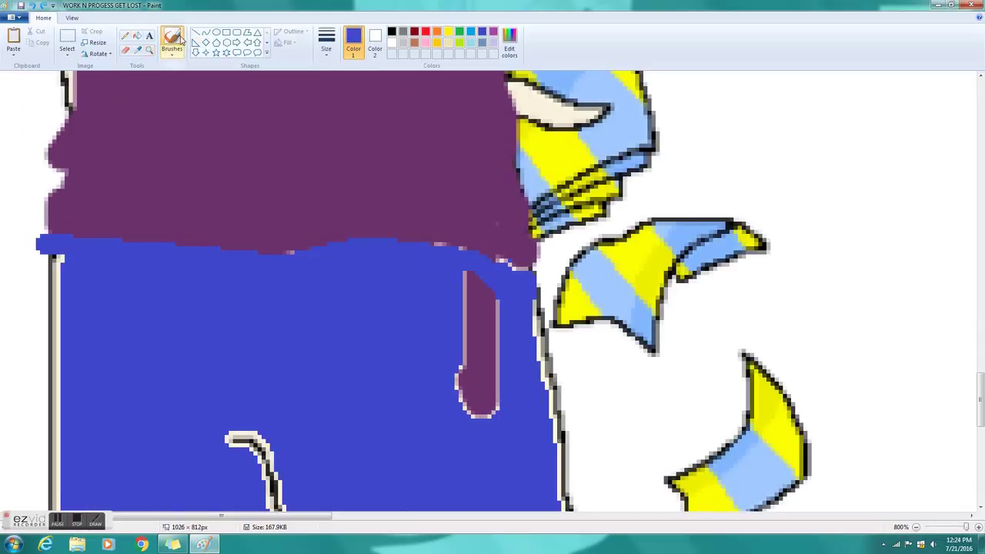
left_click(327, 42)
left_click(356, 131)
mouse_move(466, 414)
left_mouse_down()
mouse_move(470, 348)
mouse_move(496, 384)
mouse_move(485, 415)
left_mouse_up()
left_click_drag(477, 342, 469, 296)
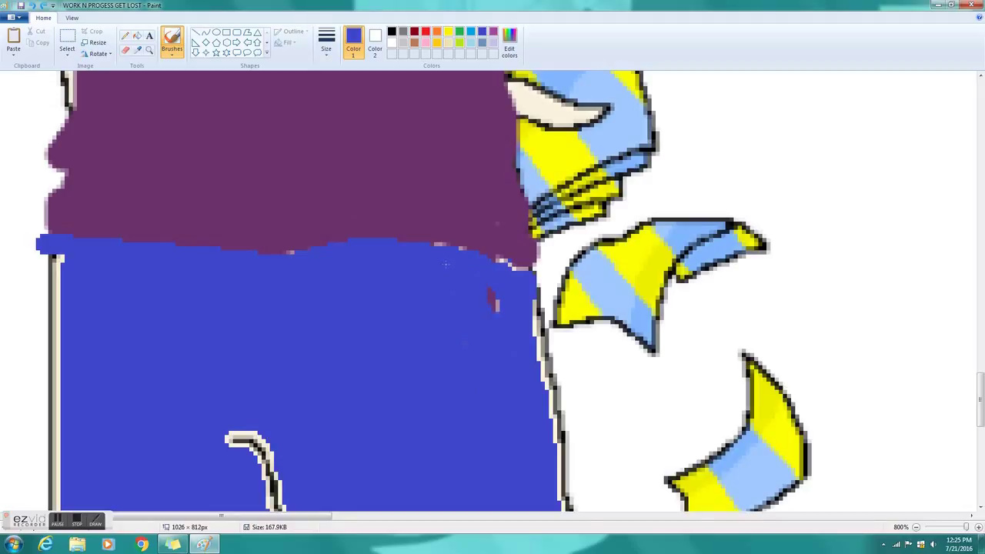
left_click_drag(491, 271, 499, 300)
mouse_move(268, 465)
left_mouse_down()
mouse_move(250, 437)
mouse_move(230, 439)
left_mouse_up()
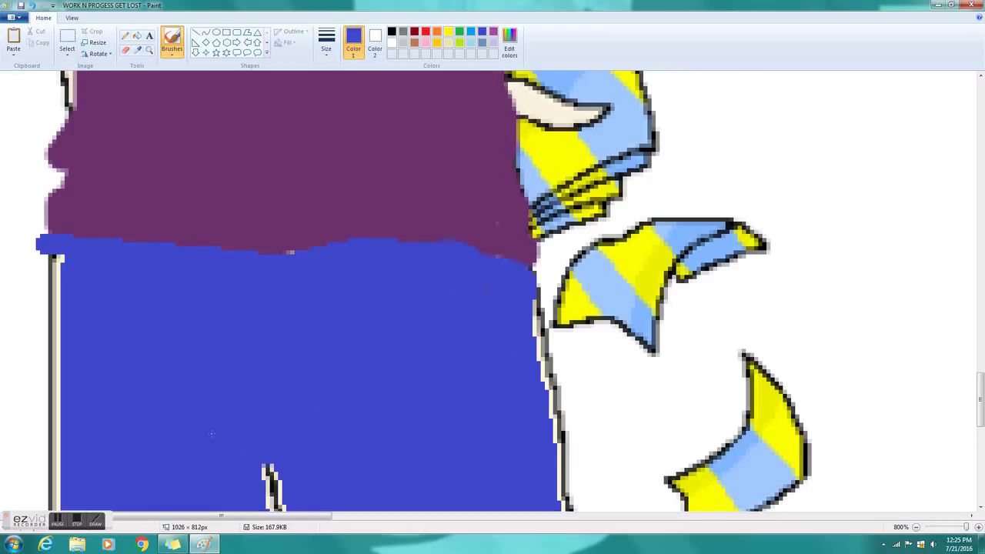
Step: Redraw the upper inner-leg seam of the trousers as a thick black line with the Curve tool
scroll(210, 420, "down", 5)
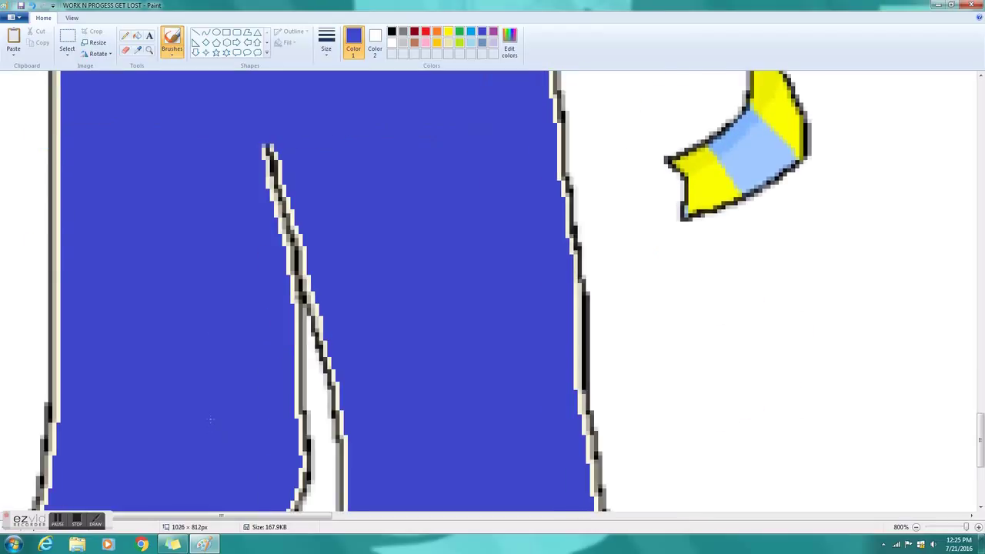
left_click(206, 33)
left_click(375, 42)
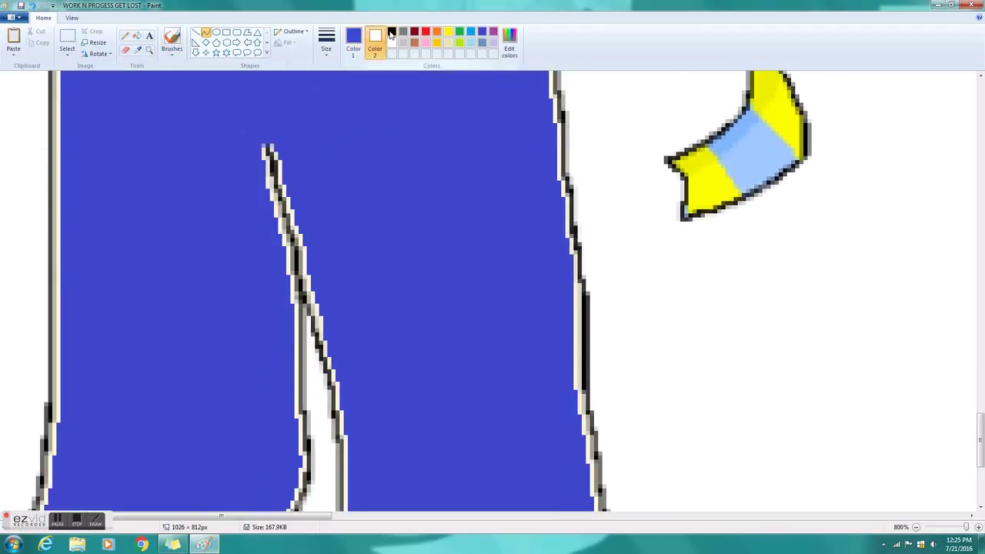
left_click(391, 33)
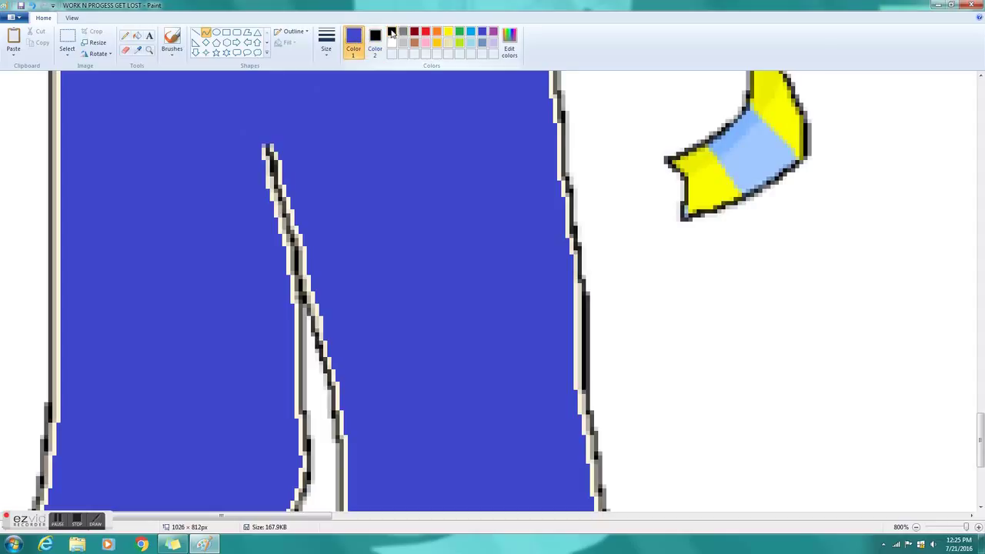
left_click_drag(265, 146, 294, 239)
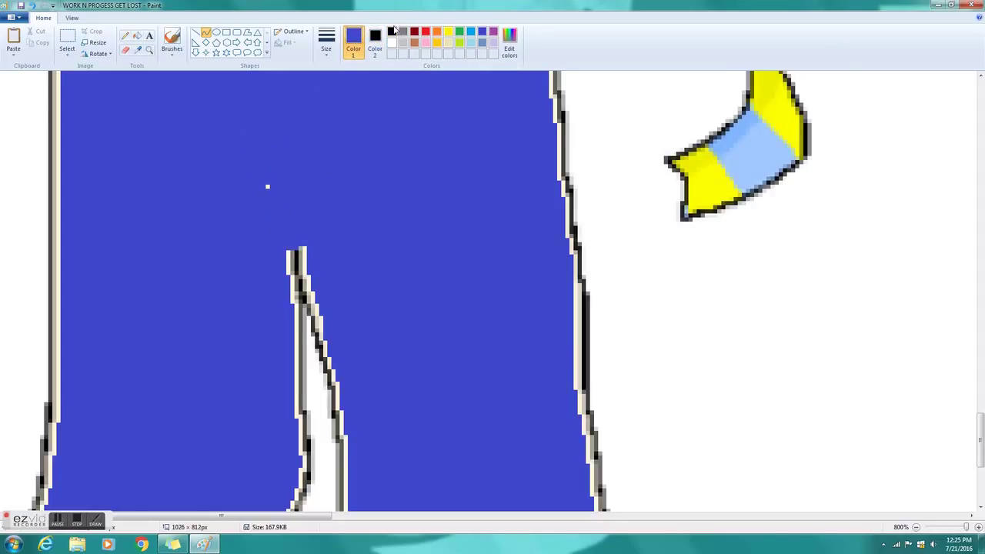
left_click(392, 33)
mouse_move(312, 204)
left_mouse_down()
mouse_move(296, 254)
mouse_move(305, 324)
left_mouse_up()
left_click(347, 327)
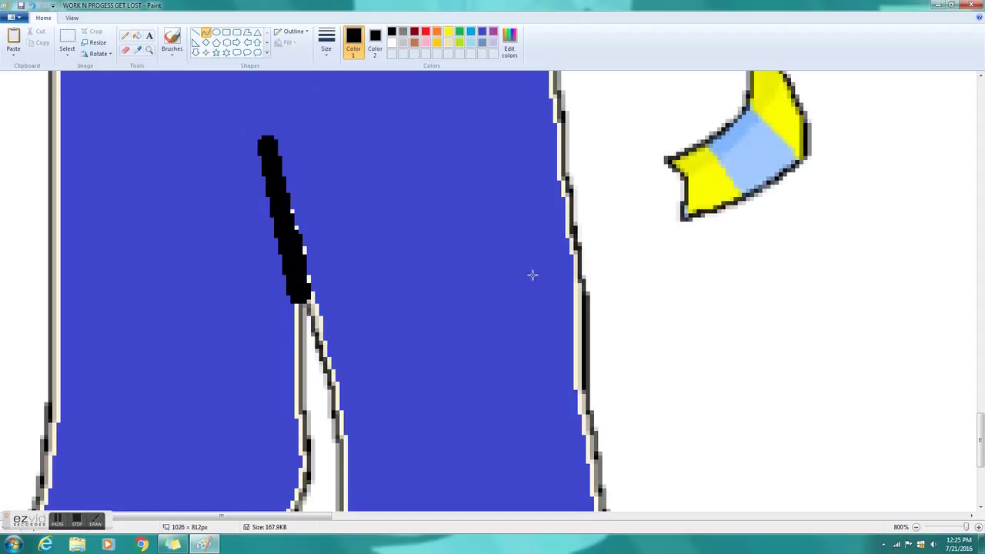
Step: Brush indigo over the pale fringe beside the black seam and down the inner edge of the right trouser leg
left_click(171, 36)
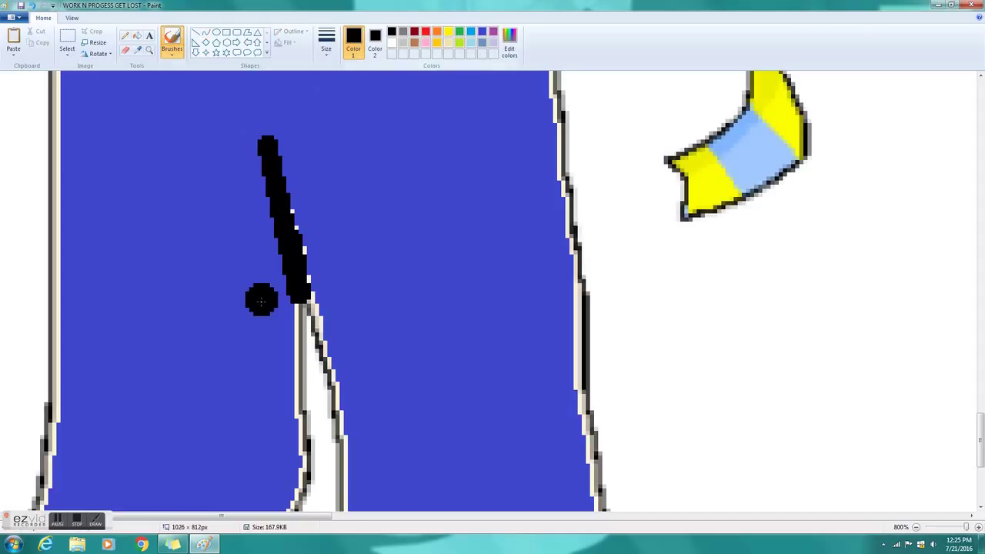
left_click(482, 32)
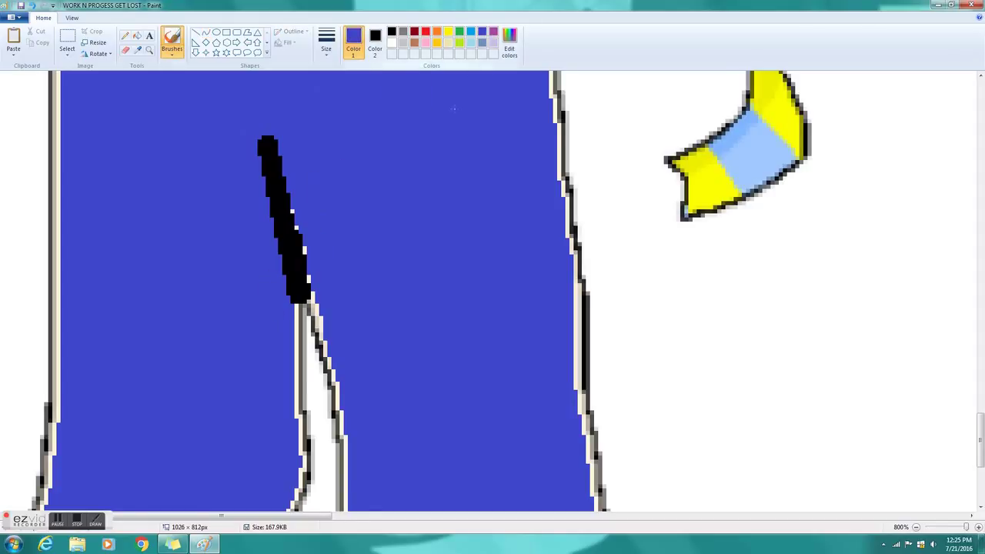
left_click_drag(292, 216, 286, 195)
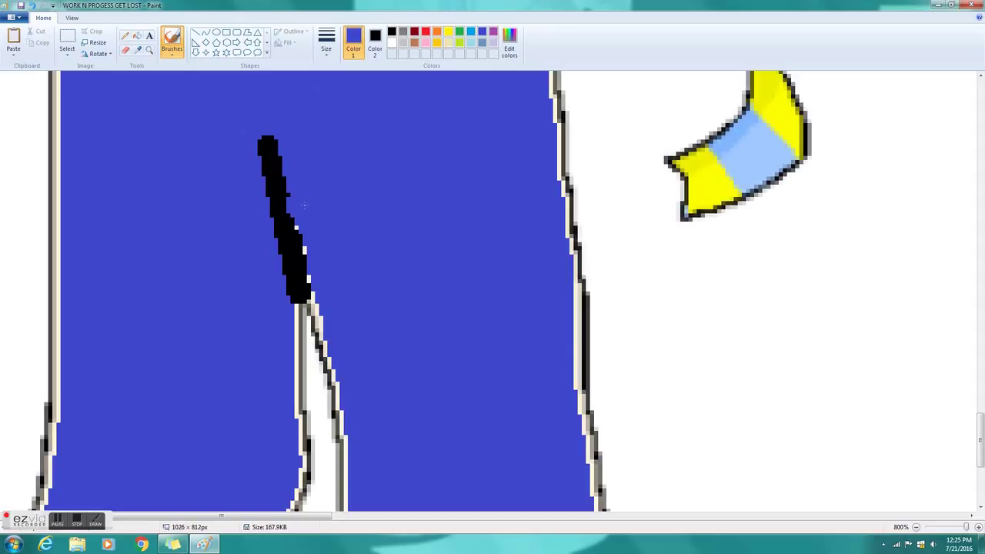
mouse_move(317, 238)
left_mouse_down()
mouse_move(316, 279)
mouse_move(342, 362)
mouse_move(345, 481)
left_mouse_up()
scroll(361, 438, "down", 3)
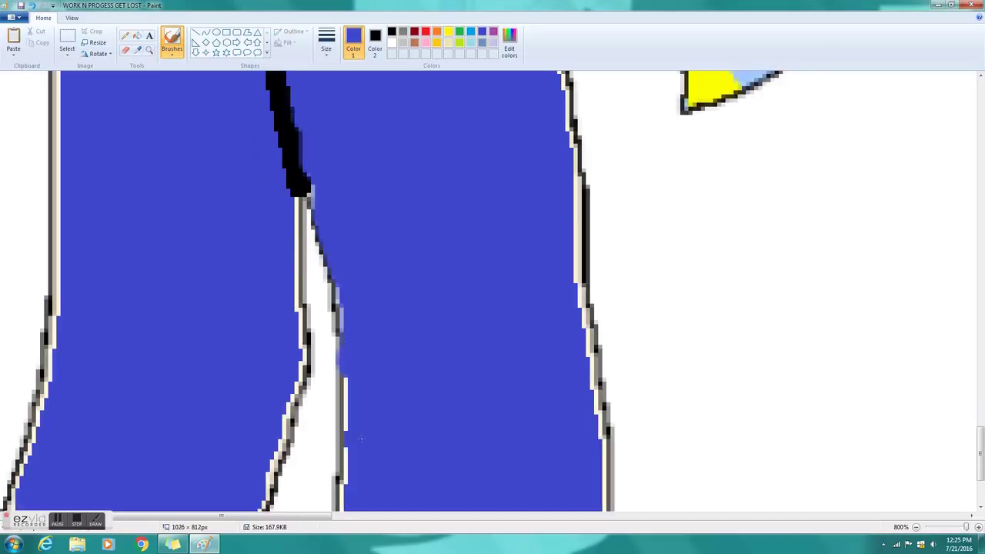
scroll(361, 438, "down", 5)
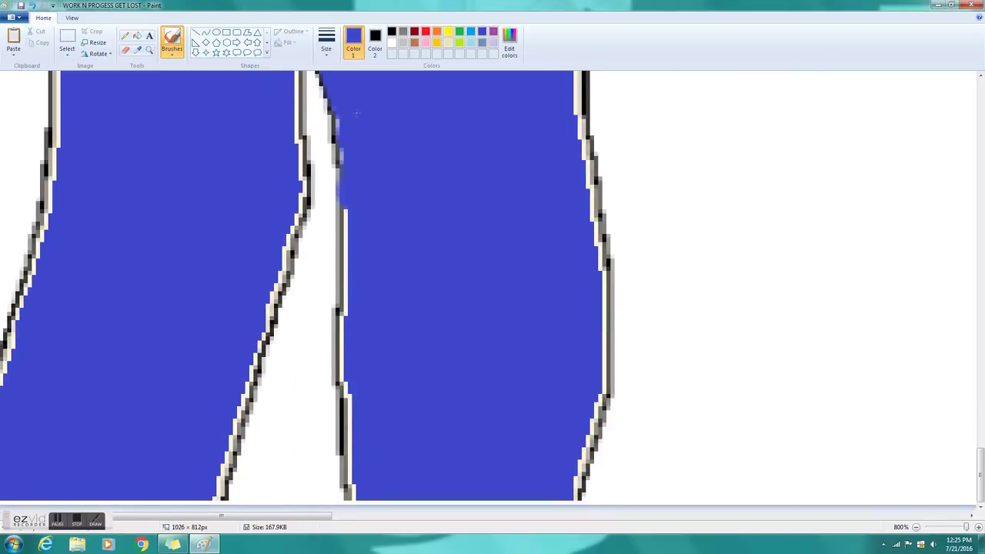
left_click_drag(346, 117, 358, 180)
mouse_move(354, 232)
left_mouse_down()
mouse_move(343, 370)
mouse_move(356, 466)
mouse_move(369, 414)
left_mouse_up()
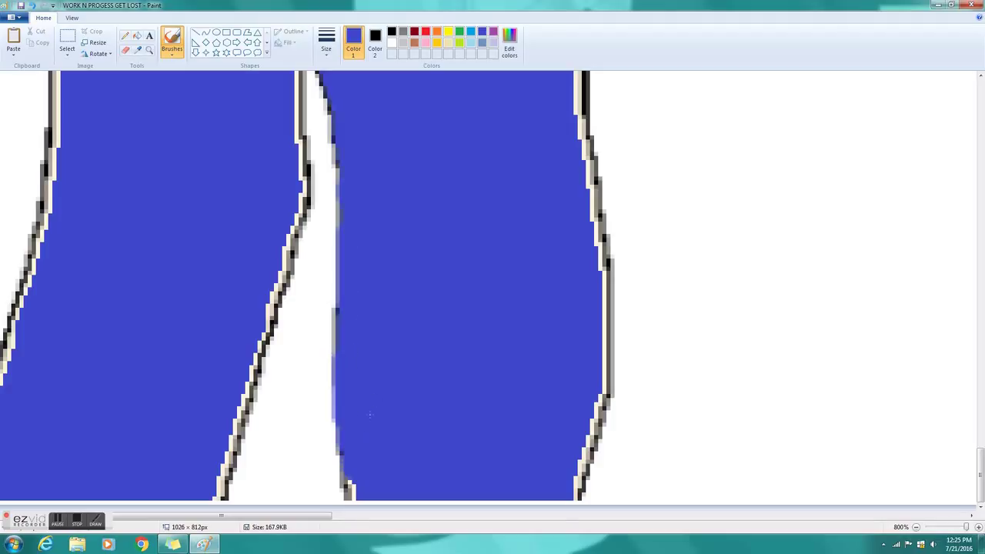
Step: Brush indigo over the pale fringe at the right trouser leg's hem and along its outer edge up to the waist
mouse_move(342, 488)
left_mouse_down()
mouse_move(513, 483)
mouse_move(551, 490)
mouse_move(509, 503)
mouse_move(561, 496)
mouse_move(595, 393)
mouse_move(599, 332)
mouse_move(577, 73)
left_mouse_up()
scroll(519, 358, "up", 5)
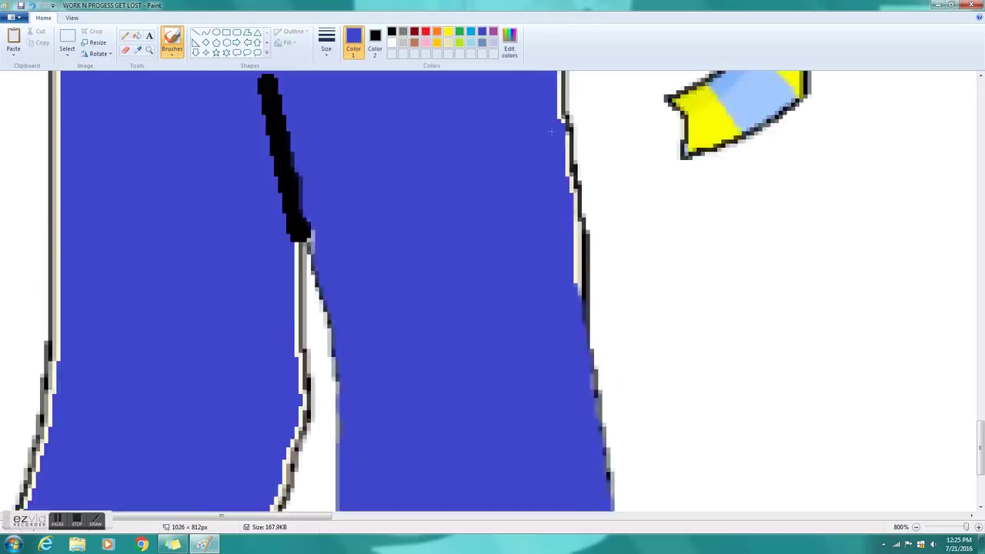
mouse_move(555, 399)
left_mouse_down()
mouse_move(566, 312)
mouse_move(520, 80)
left_mouse_up()
scroll(496, 358, "up", 5)
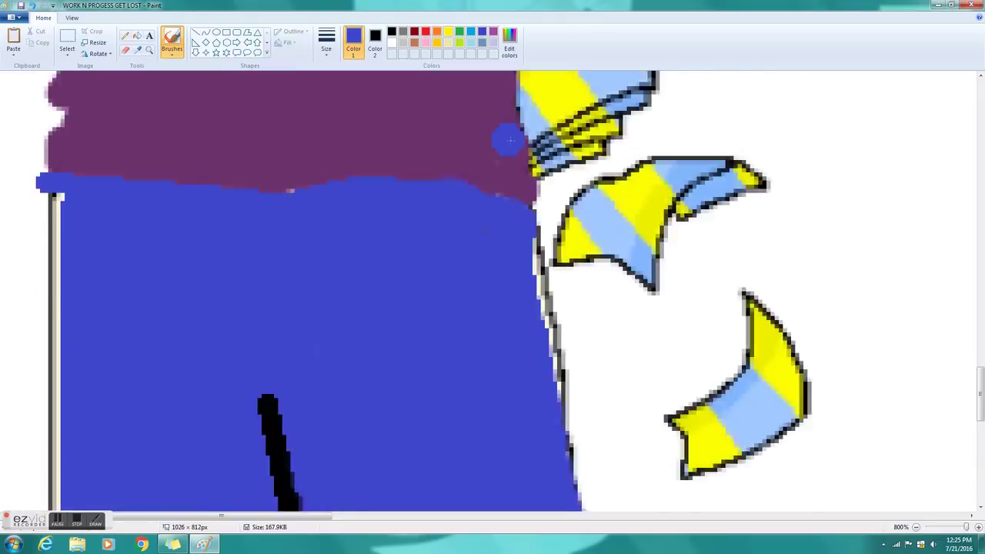
left_click_drag(537, 347, 564, 508)
Step: Brush indigo over the pale fringe along the outer edge of the left trouser leg, from waist to hem
scroll(503, 473, "down", 3)
mouse_move(76, 114)
left_mouse_down()
mouse_move(74, 236)
mouse_move(55, 177)
mouse_move(64, 101)
mouse_move(72, 305)
mouse_move(51, 508)
mouse_move(76, 299)
mouse_move(60, 240)
mouse_move(63, 386)
mouse_move(60, 224)
left_mouse_up()
scroll(60, 225, "down", 5)
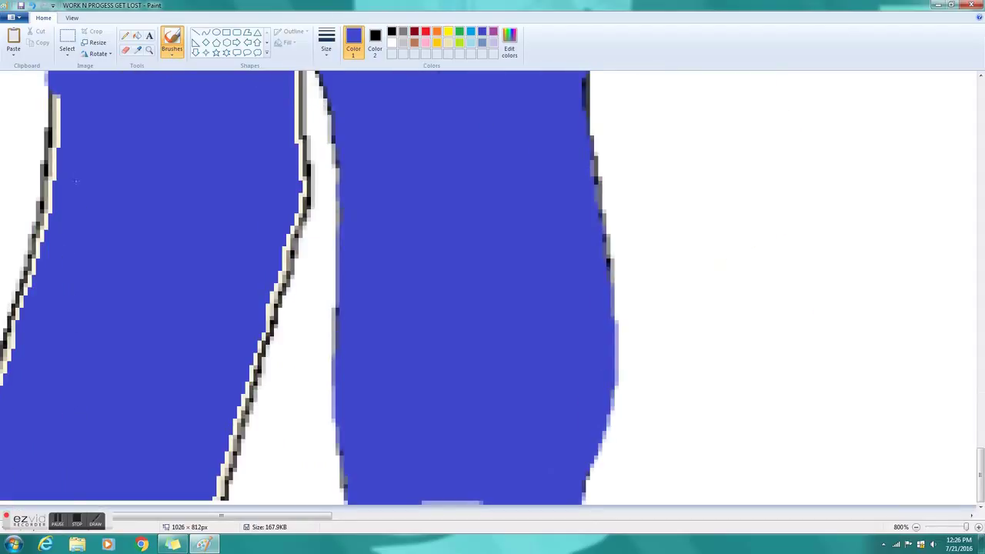
mouse_move(64, 97)
left_mouse_down()
mouse_move(45, 249)
mouse_move(6, 377)
left_mouse_up()
Step: Brush indigo over the pale fringe along the inner edge of the left trouser leg down to the hem
scroll(300, 115, "up", 3)
mouse_move(277, 240)
left_mouse_down()
mouse_move(292, 270)
mouse_move(299, 415)
mouse_move(279, 504)
mouse_move(308, 384)
left_mouse_up()
scroll(254, 377, "down", 3)
mouse_move(272, 284)
left_mouse_down()
mouse_move(245, 401)
mouse_move(202, 500)
mouse_move(222, 451)
left_mouse_up()
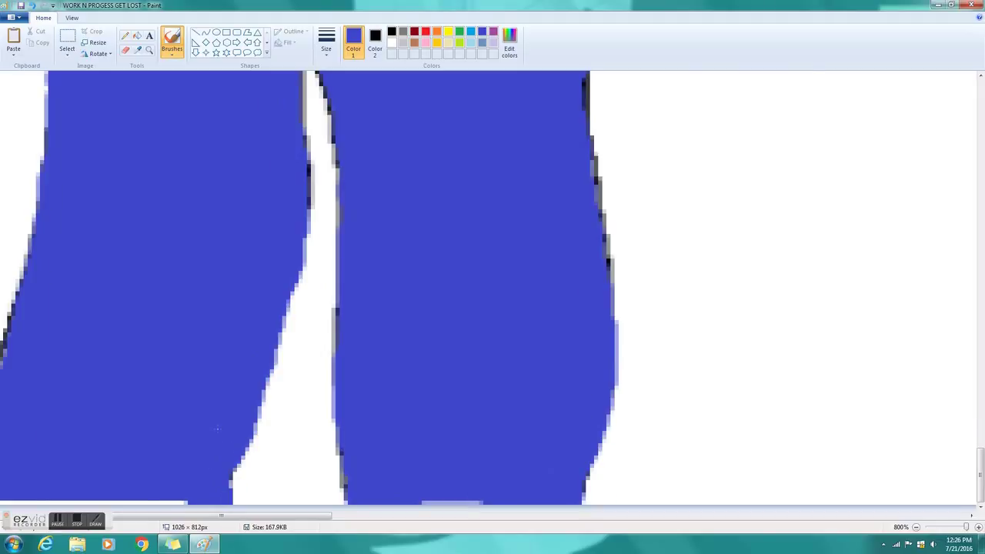
Step: Check the shirt and arm up close, and examine the whole drawing at 100% zoom
scroll(654, 438, "up", 6)
scroll(655, 439, "up", 10)
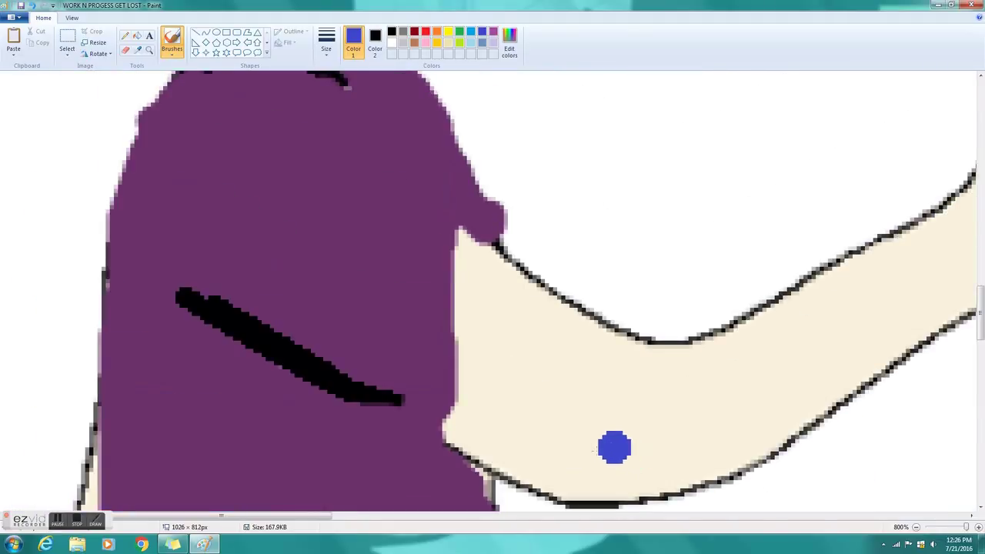
scroll(482, 446, "down", 3)
scroll(478, 449, "down", 3)
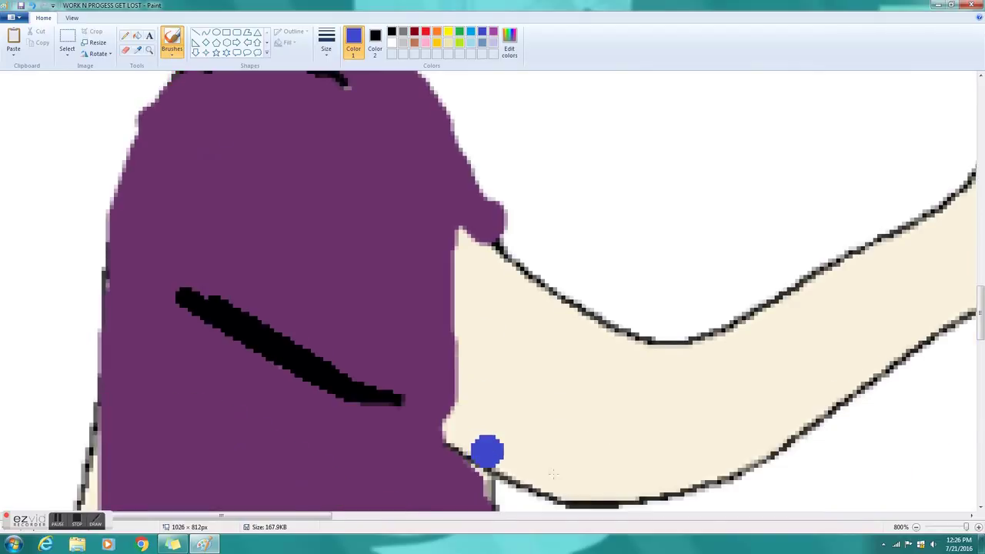
left_click(916, 527)
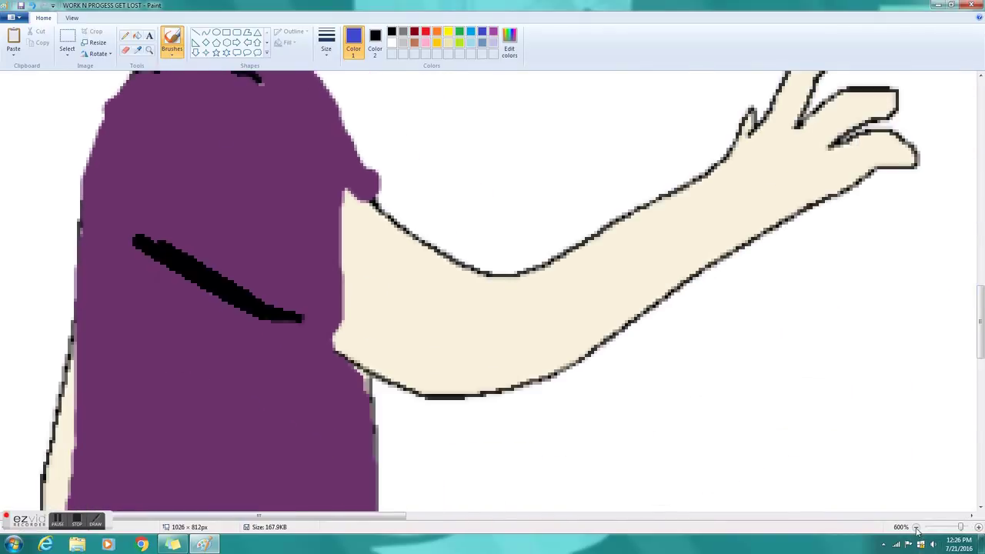
left_click(916, 527)
left_click(916, 527)
left_click(916, 528)
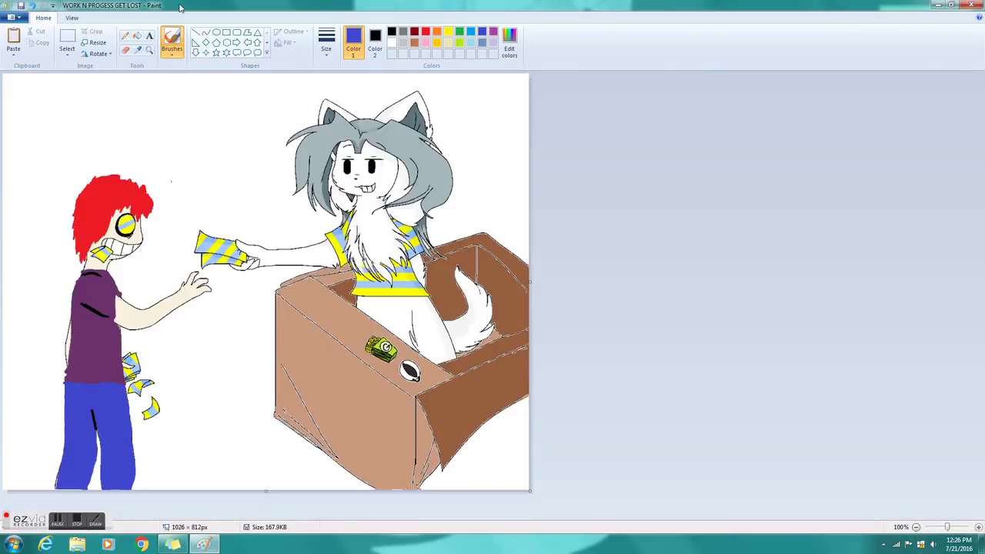
Step: Place a text box near the canvas's upper edge and try the Arial Black font with the sample letters "da"
left_click(150, 36)
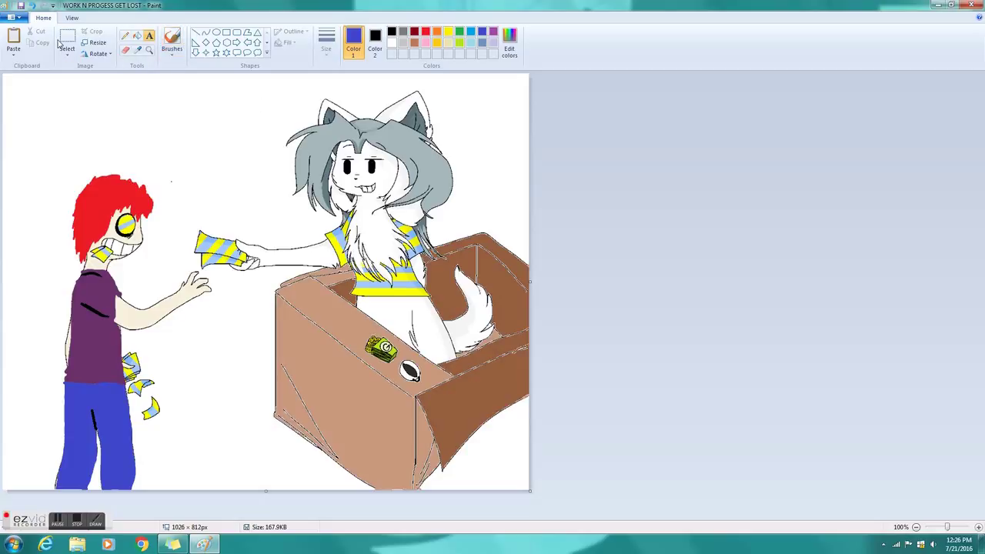
left_click(184, 87)
left_click(124, 36)
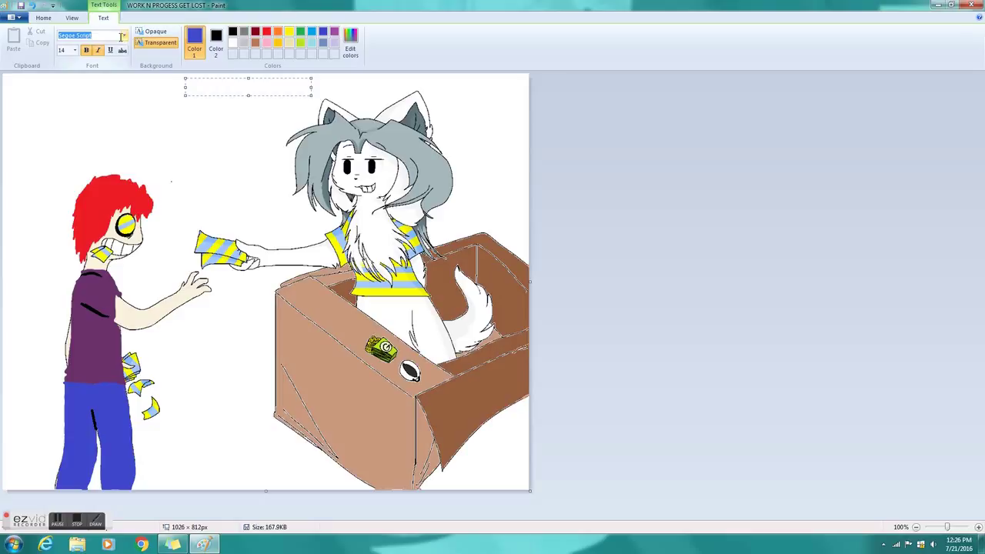
left_click(108, 61)
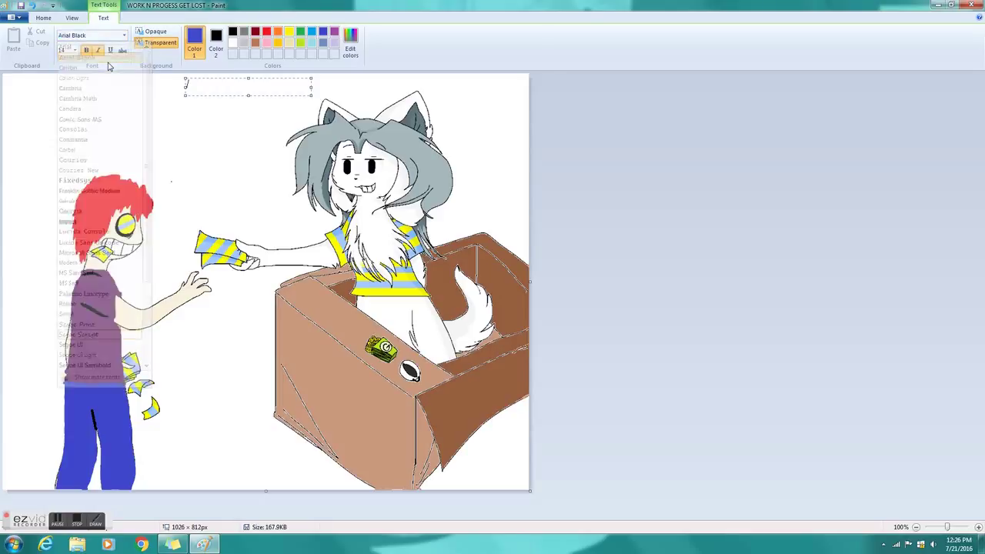
type("da")
Step: Try the Impact font with more sample letters in the text box, and delete all the sample text
left_click(124, 35)
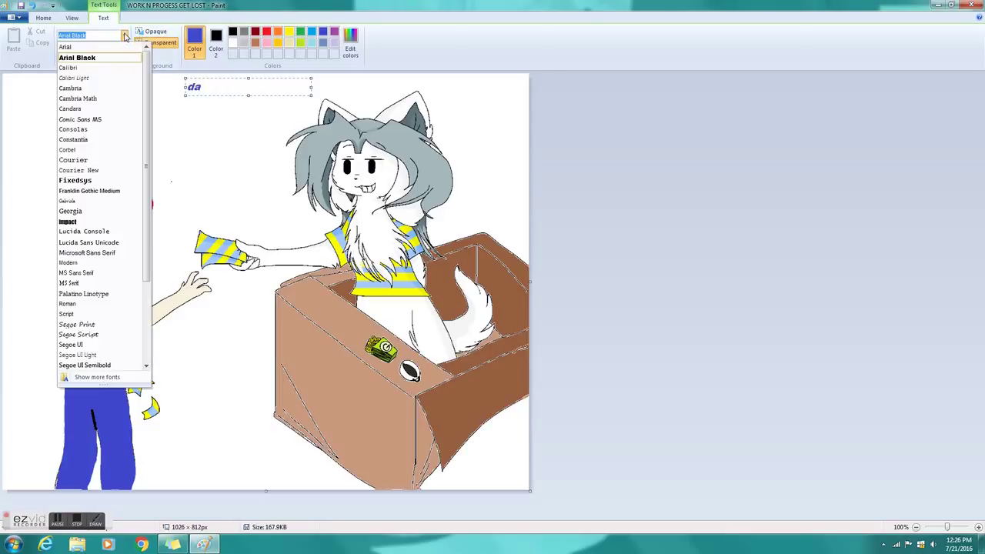
type("a")
left_click(85, 222)
type("dad")
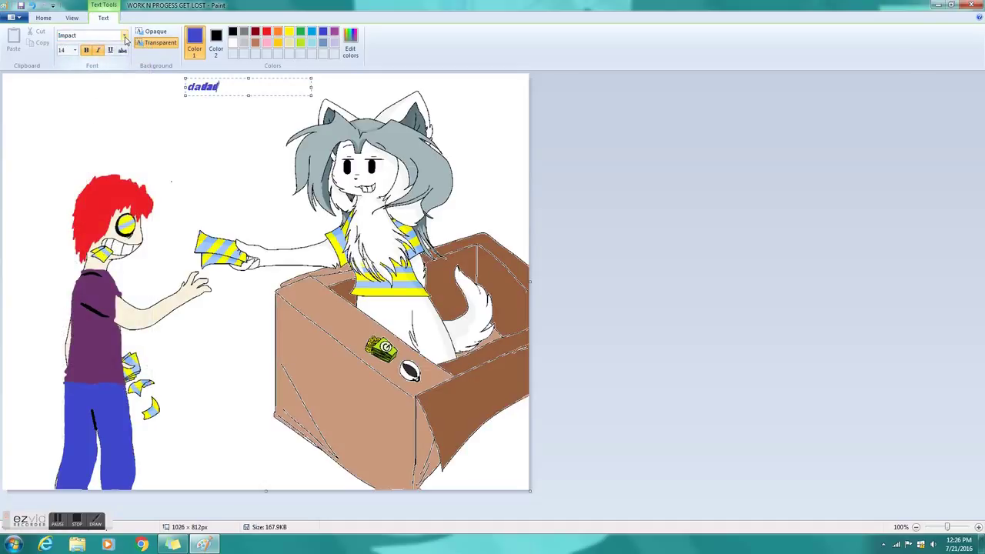
key("BackSpace")
key("BackSpace")
key("BackSpace")
key("BackSpace")
key("BackSpace")
Step: Try to choose the caption's font by entering a font name, and clear any stray characters from the text box
left_click(124, 37)
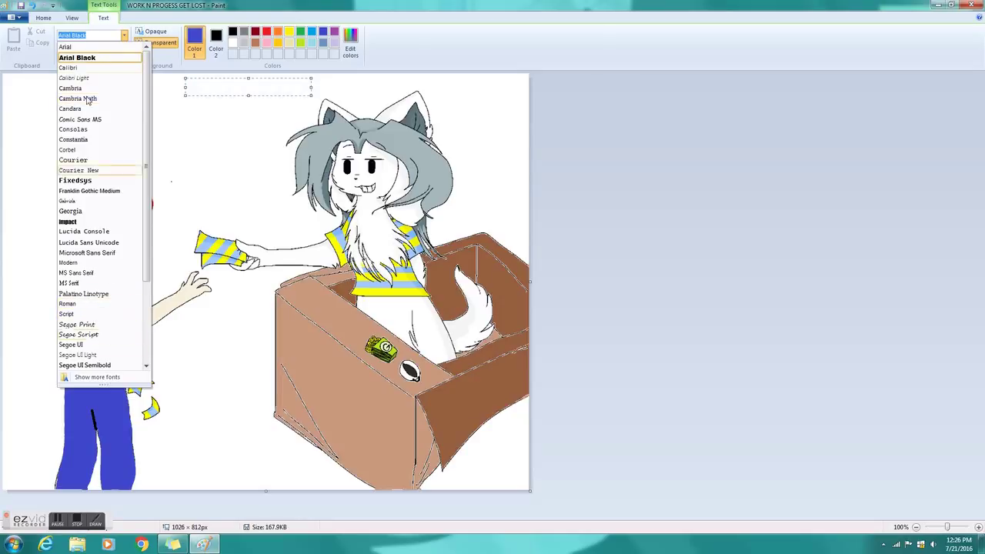
left_click(83, 35)
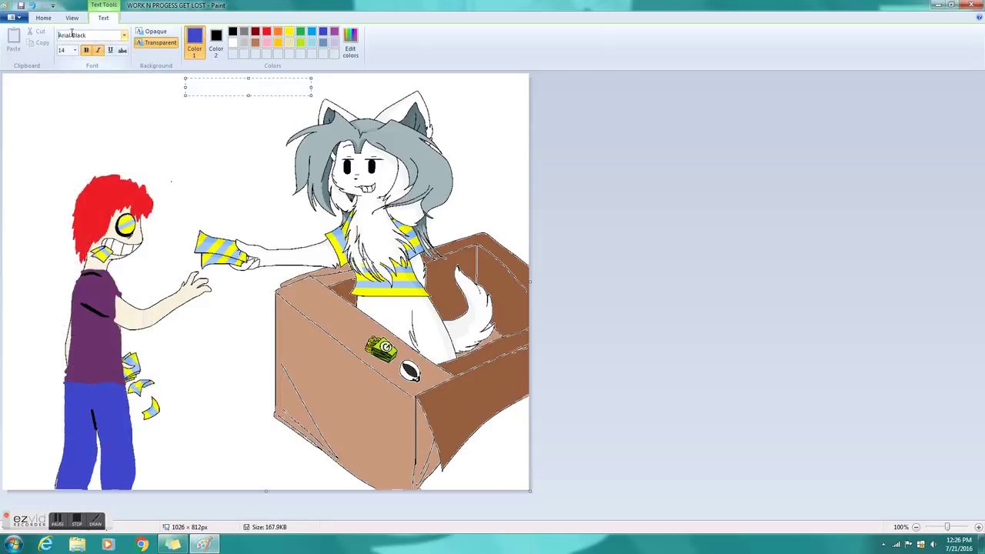
key("ctrl+a")
type("Game")
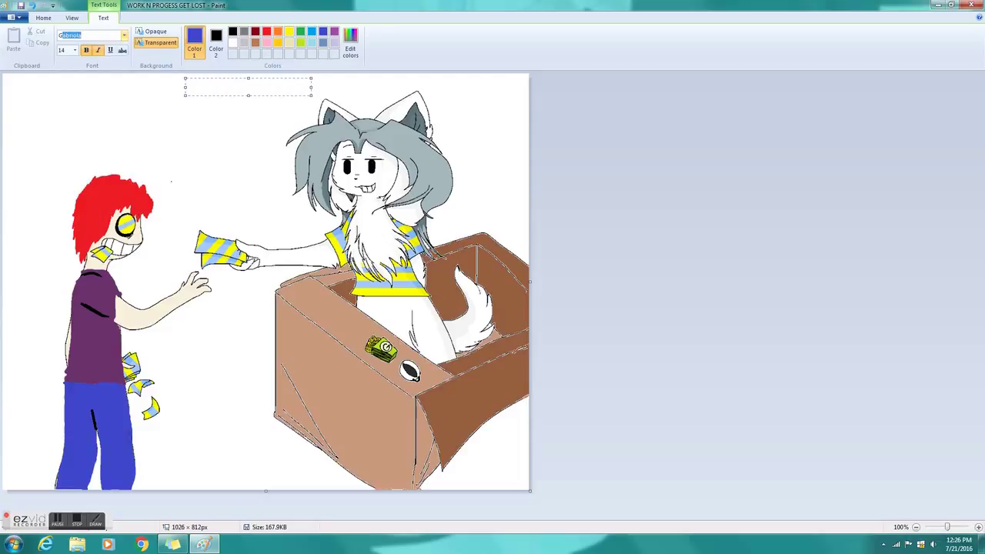
key("Return")
key("BackSpace")
type("G")
left_click(210, 89)
key("BackSpace")
key("BackSpace")
Step: Try the Terminal font in the text box with the sample letters "dsd"
left_click(123, 36)
scroll(64, 317, "down", 3)
scroll(64, 317, "down", 3)
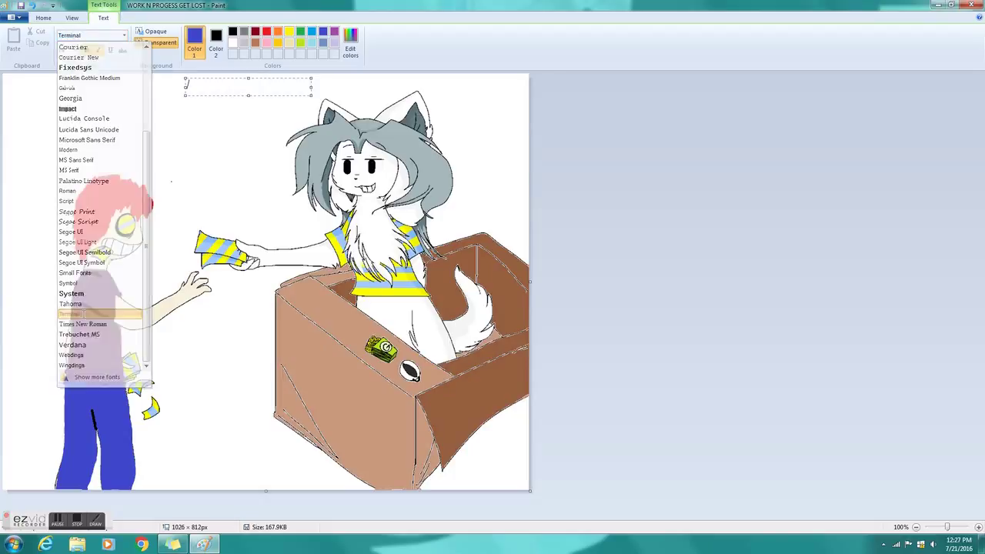
left_click(85, 314)
type("ds")
left_click(92, 35)
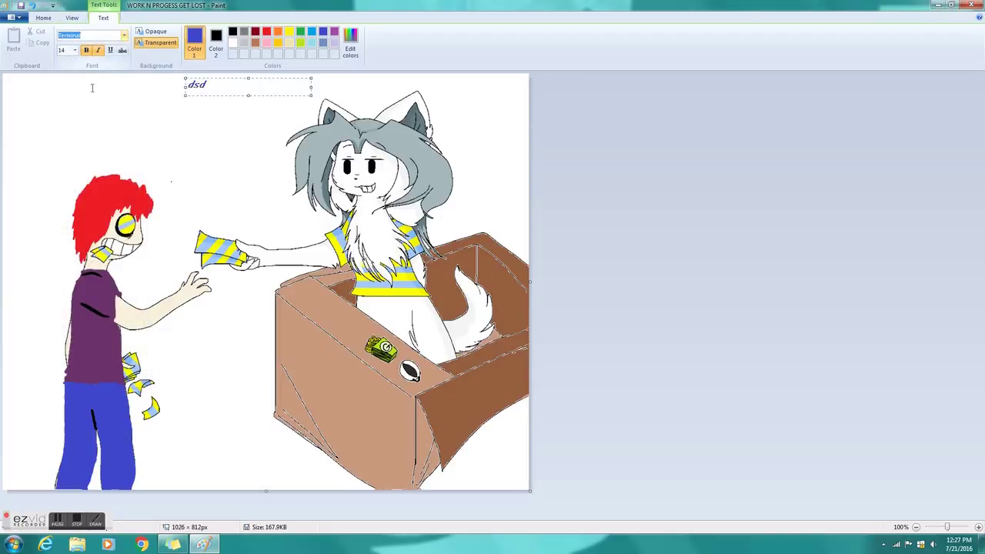
Step: Try the Constantia font with more sample letters, and undo the sample text until the text box is empty
left_click(123, 35)
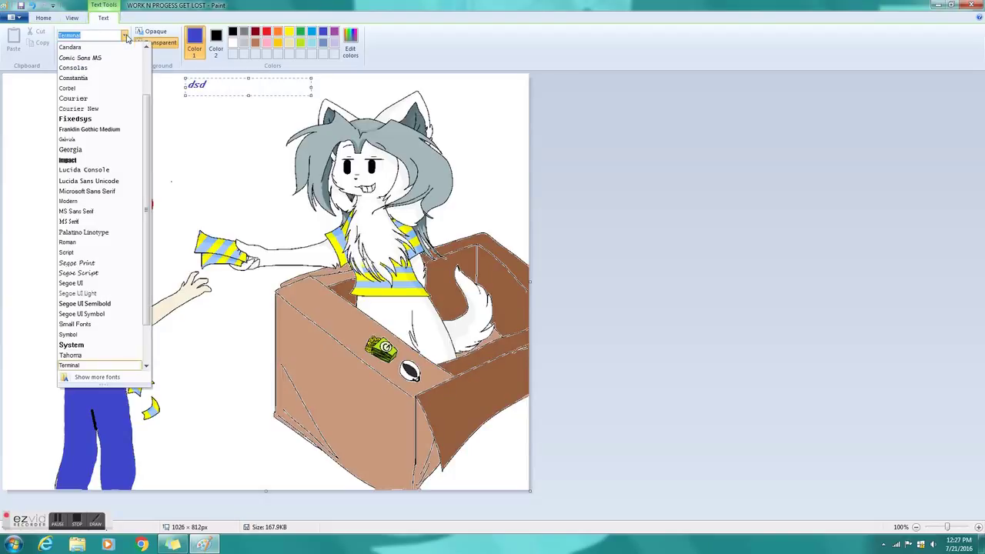
left_click(103, 83)
type("dsdsd")
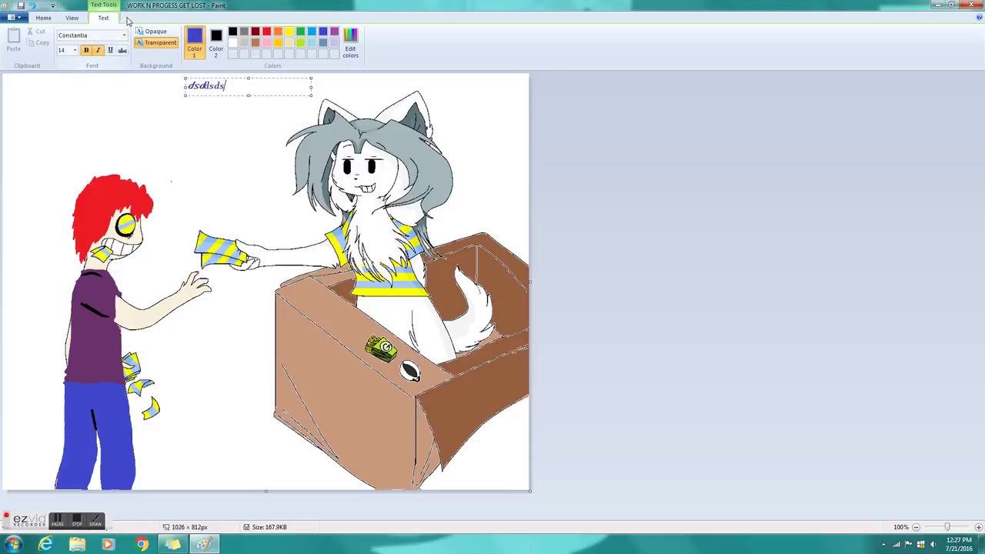
key("ctrl+z")
key("ctrl+z")
key("ctrl+z")
key("ctrl+z")
Step: Try to set the caption's font by entering the name "fixel"
left_click(68, 40)
key("BackSpace")
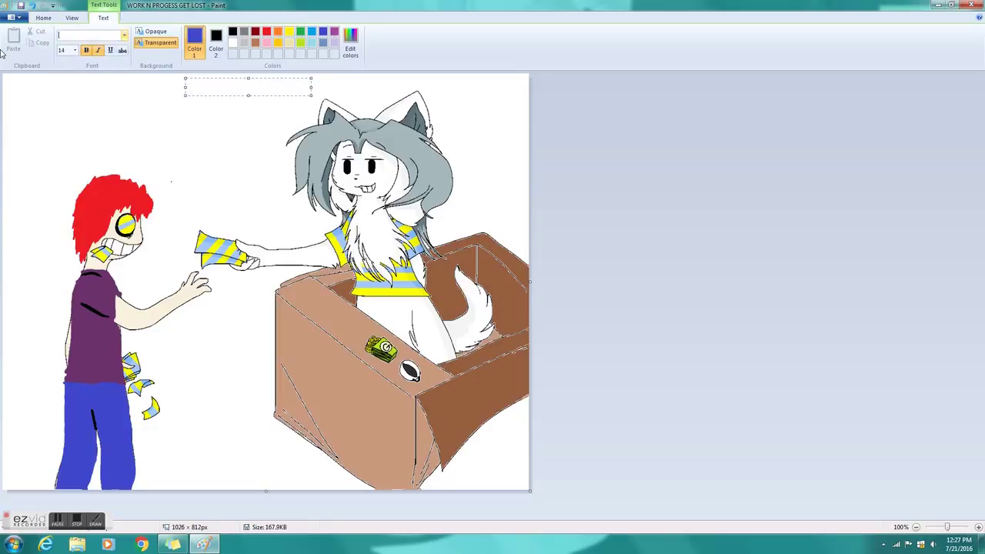
type("fixel")
key("Return")
Step: Set the caption's font to Fixedsys and stretch the text box downward to roughly four times its height
left_click(122, 35)
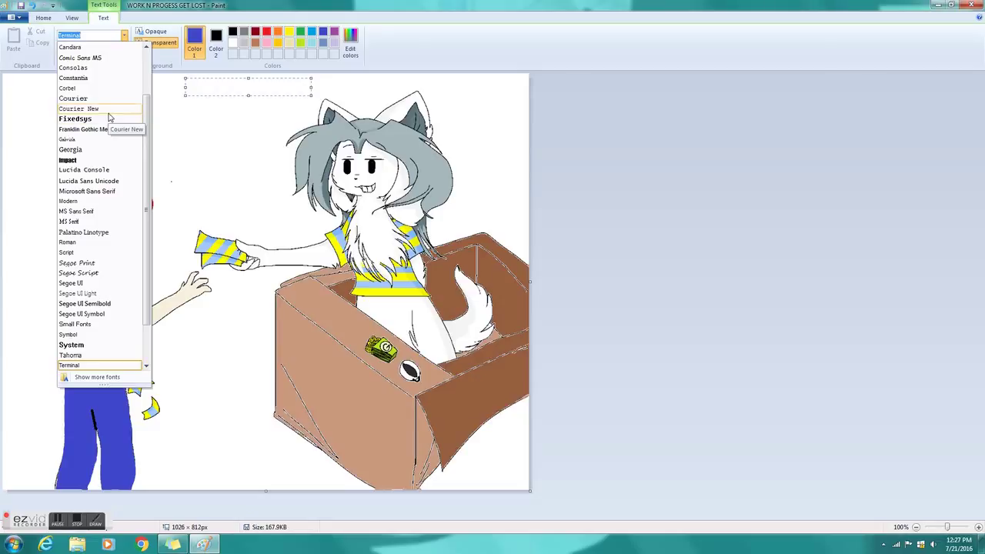
scroll(108, 117, "up", 2)
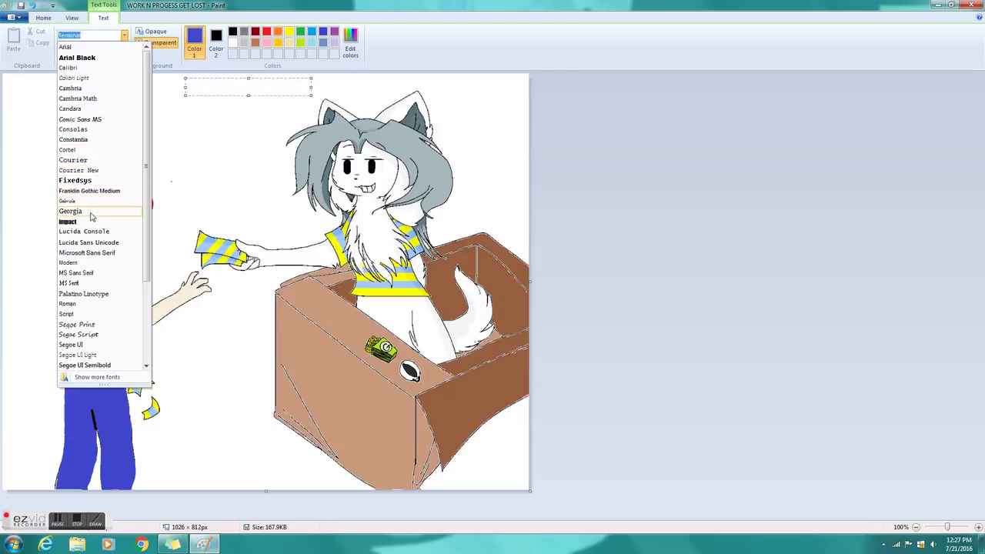
left_click(91, 180)
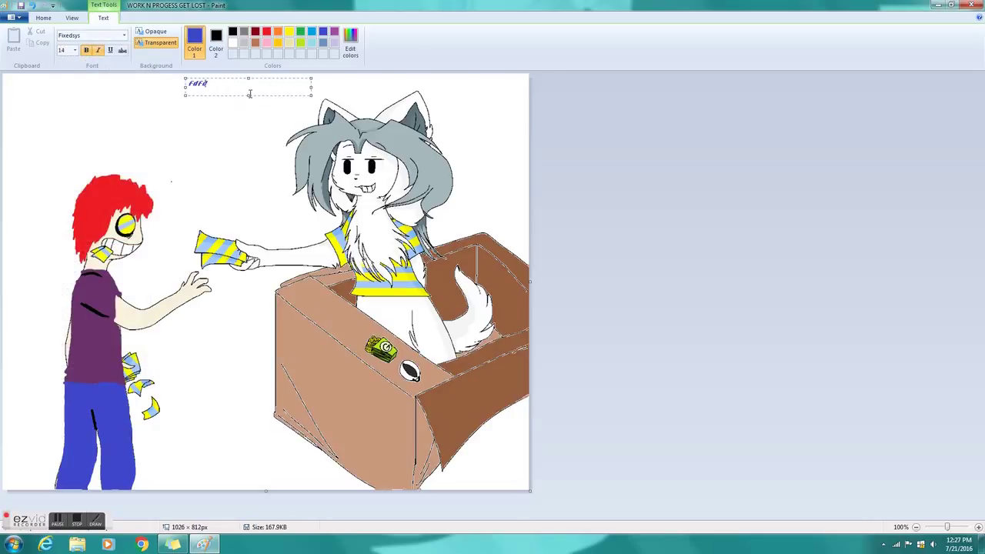
left_click_drag(246, 94, 242, 151)
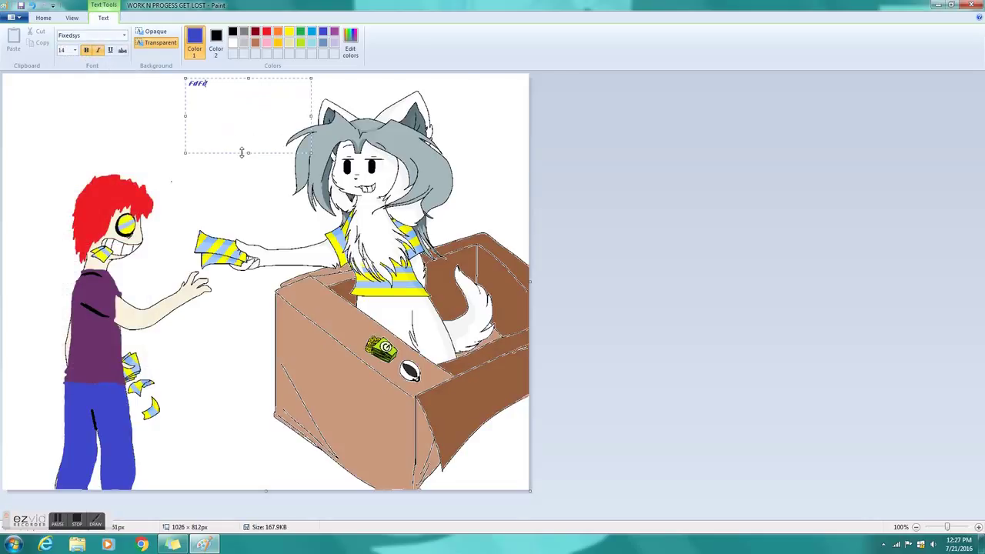
Step: Replace the sample text with "sdsa" and set its font size to 48
left_click(75, 51)
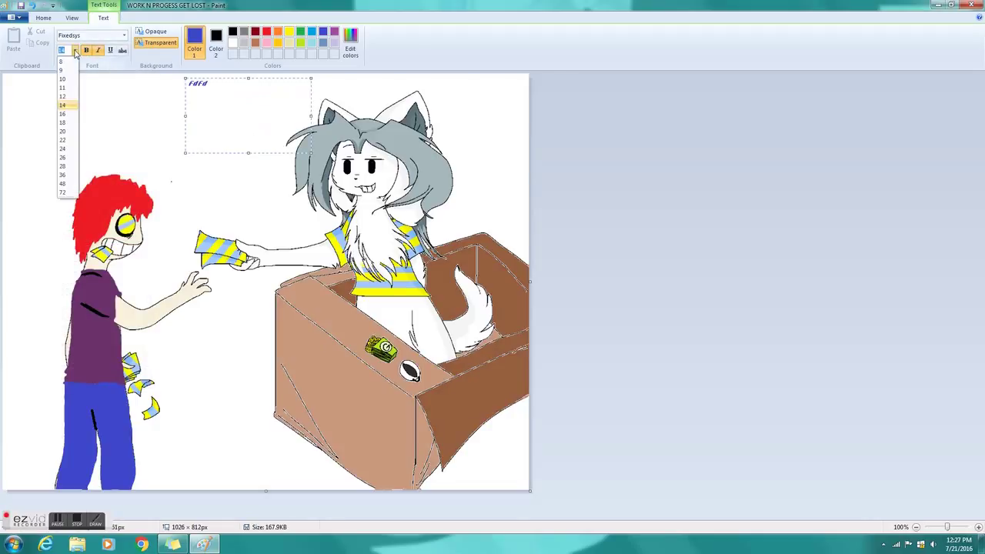
left_click(63, 184)
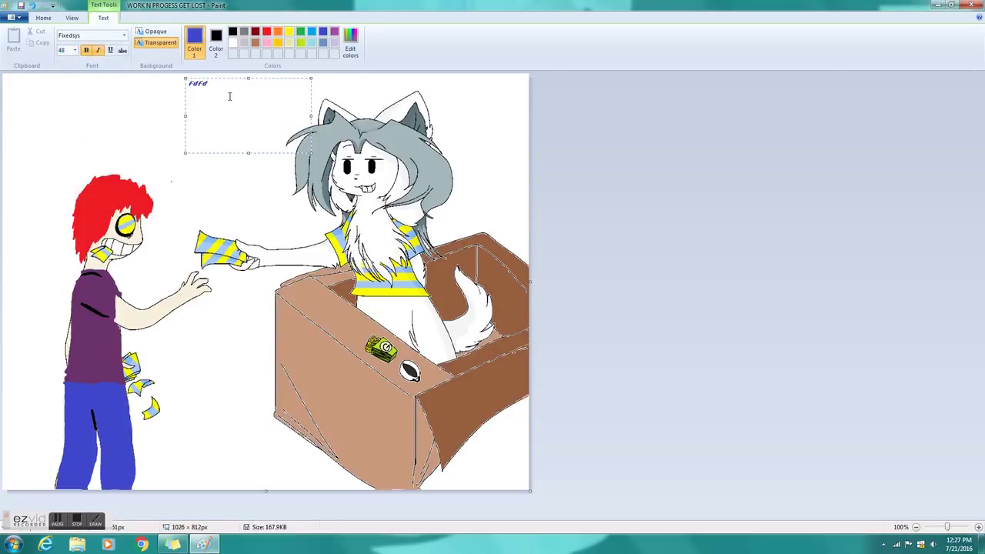
key("ctrl+a")
type("sdsa")
key("ctrl+a")
left_click(75, 50)
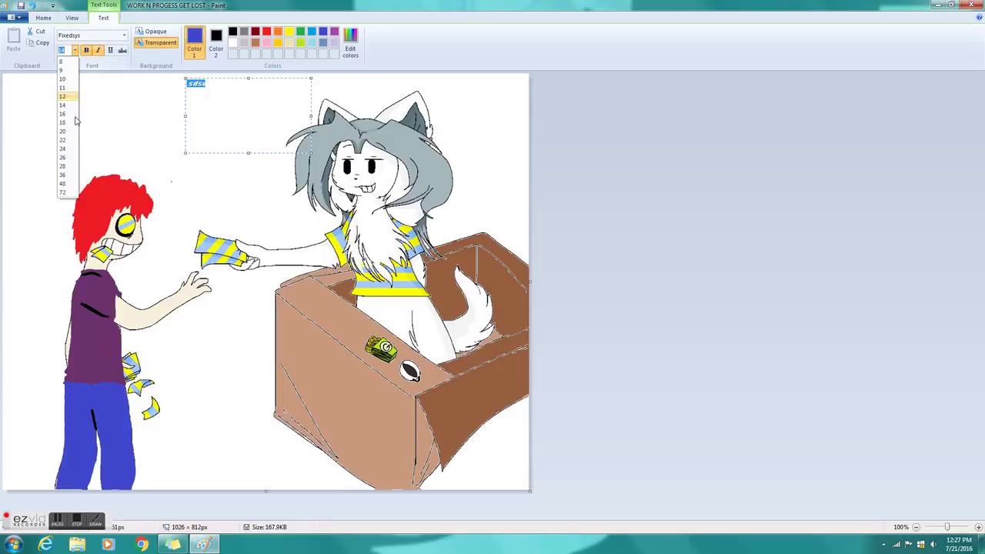
left_click(67, 185)
Step: Delete the sample letters, nudge the text box up to the canvas edge and write "Hoi want tem fwakes?" in it
left_click(285, 111)
left_click_drag(295, 102, 115, 123)
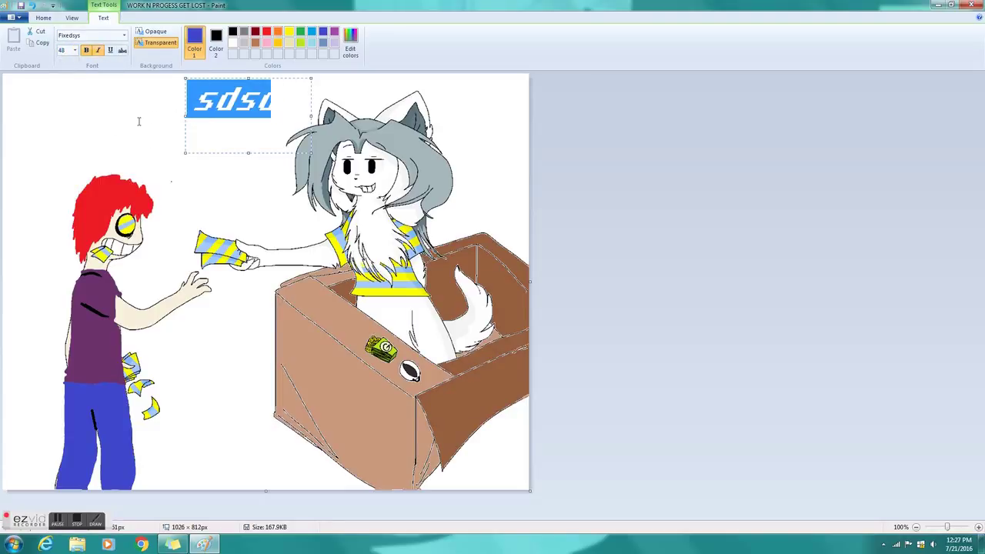
key("BackSpace")
left_click_drag(265, 78, 257, 72)
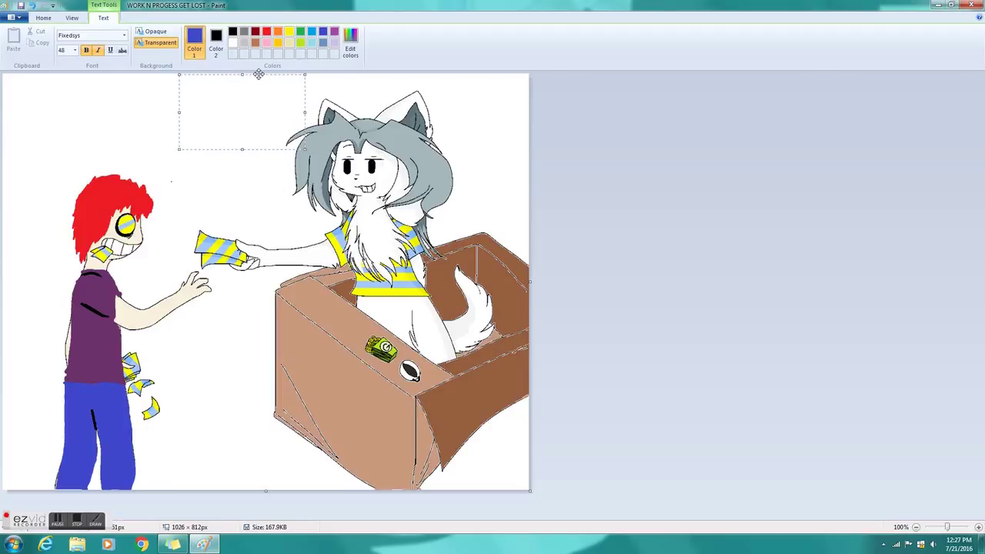
type("H")
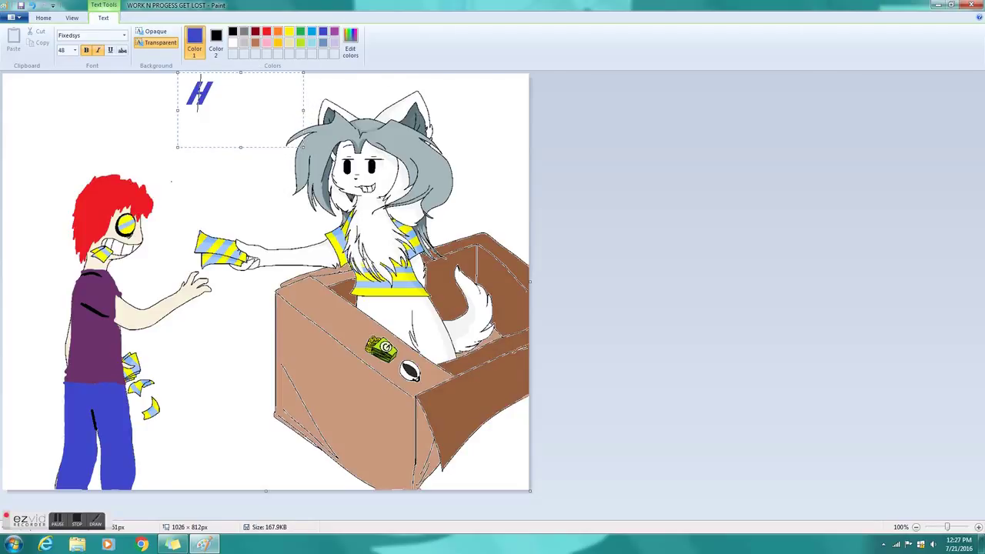
type("oi want te")
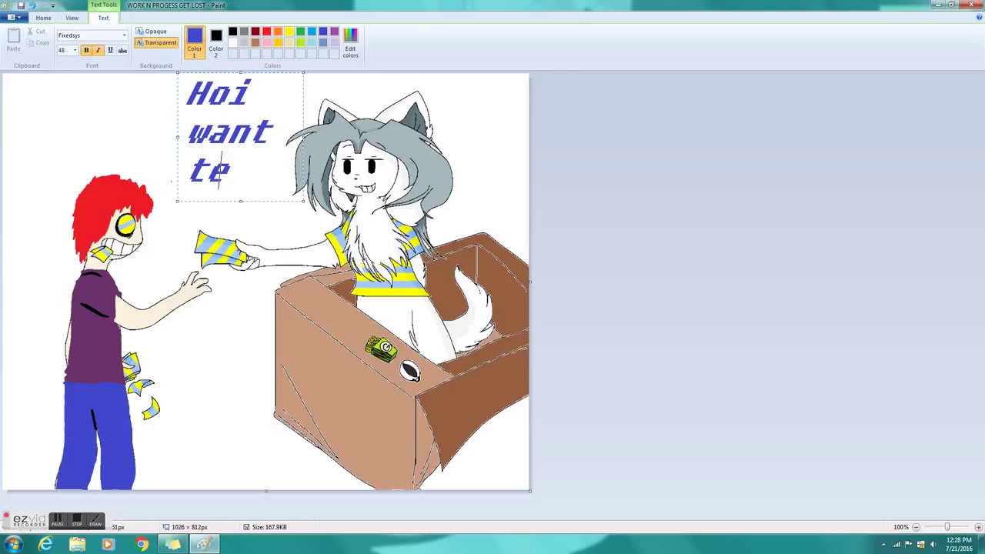
type("m f")
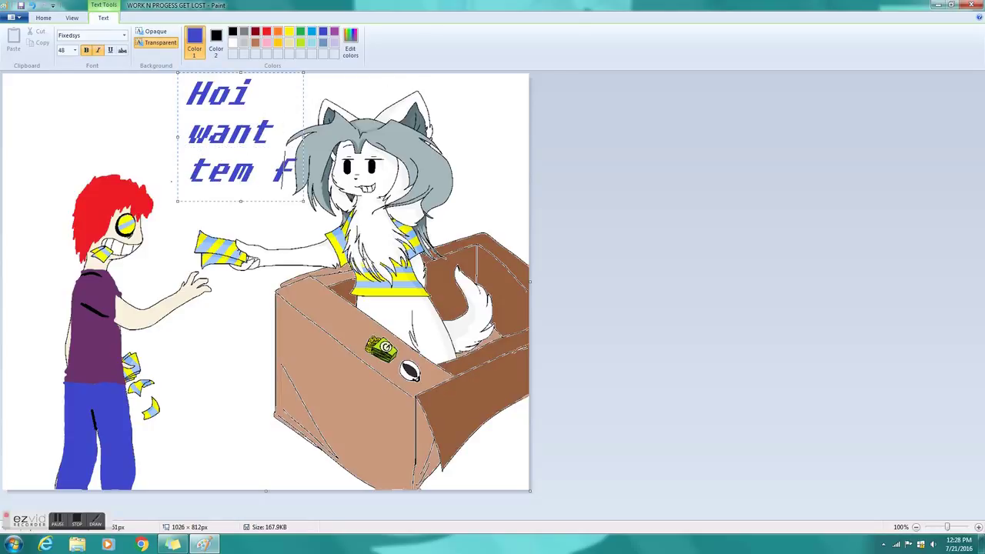
type("wakes?")
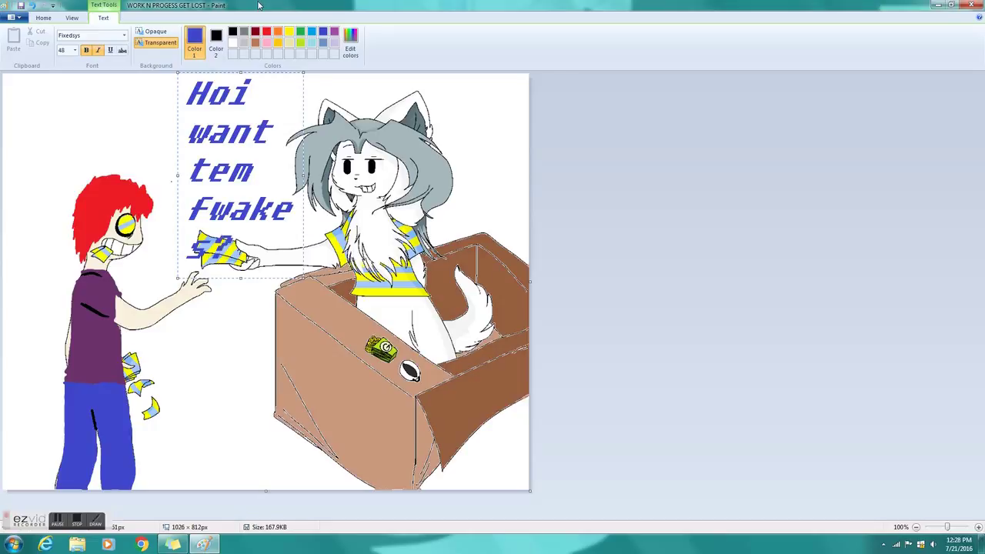
Step: Move the blue caption over the grey-haired figure's head, widen its box so the text fits on two lines, and commit it
left_click_drag(176, 160, 390, 120)
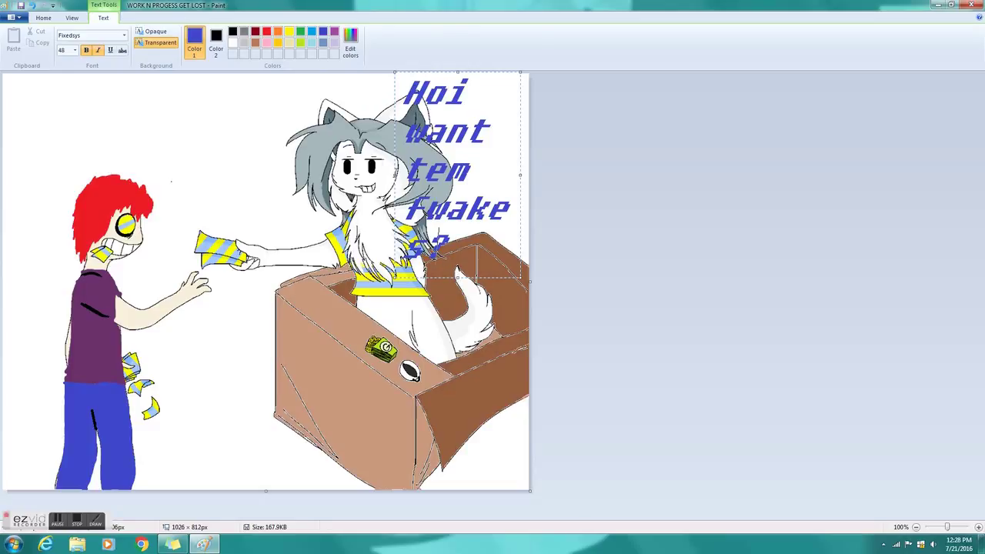
key("Escape")
key("ctrl+z")
key("ctrl+y")
key("ctrl+z")
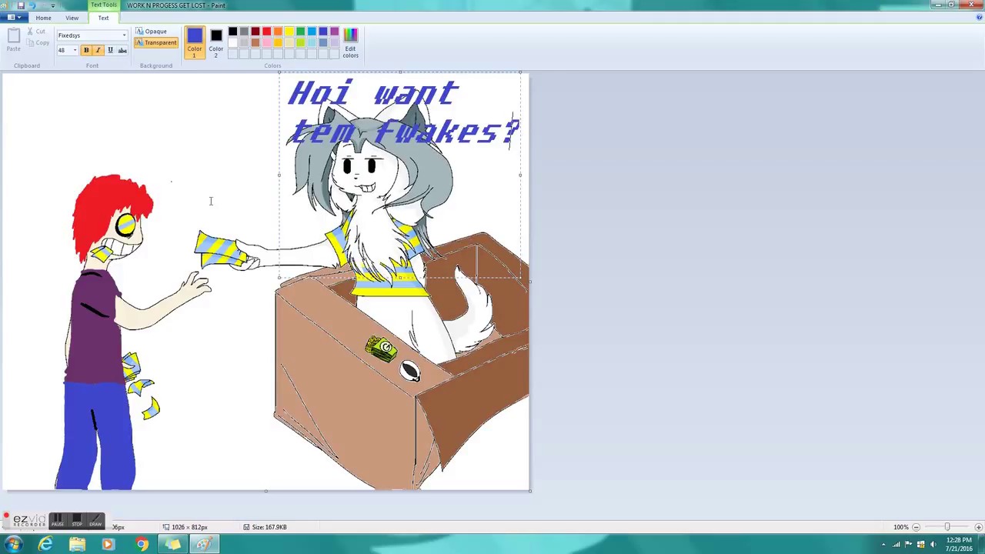
left_click(212, 199)
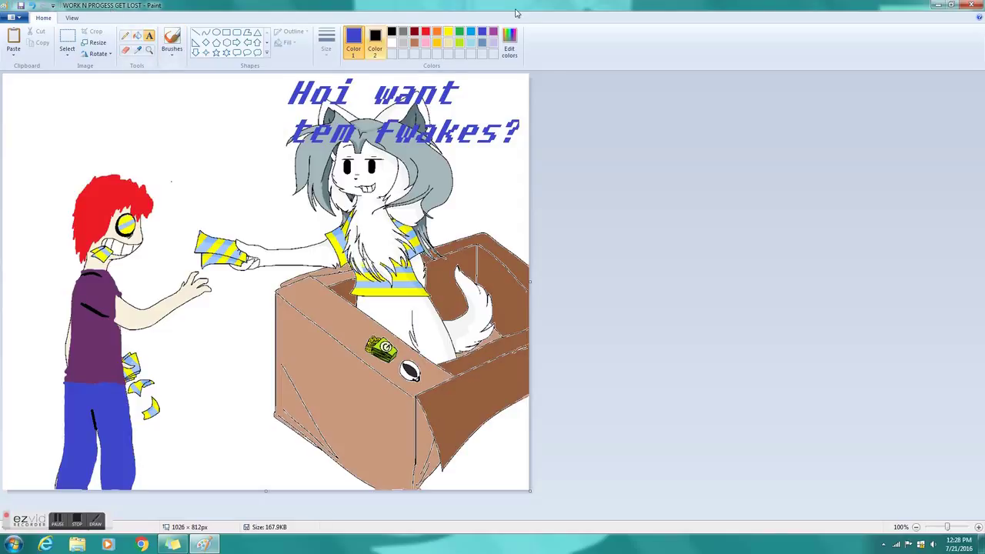
Step: Add a red caption reading "YAS YAS YAS" above the red-haired figure
left_click(426, 33)
left_click_drag(228, 185, 424, 196)
type("YAS YSA")
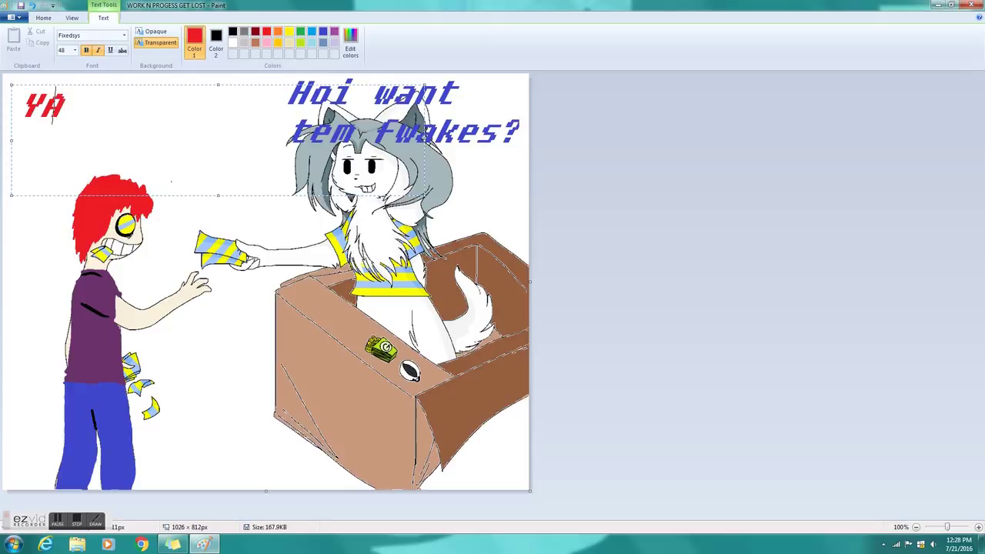
key("BackSpace")
key("BackSpace")
key("BackSpace")
key("BackSpace")
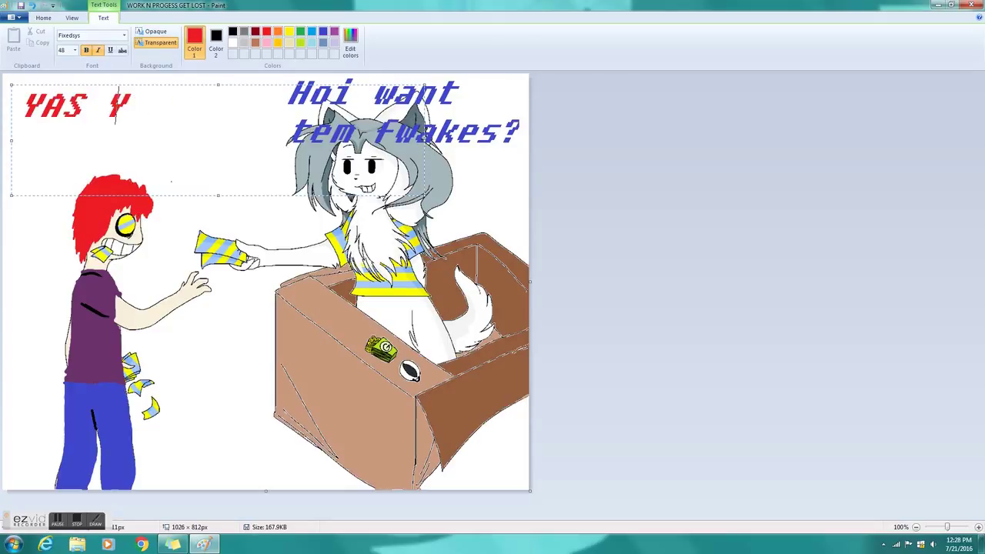
type("YAS YAS YAS")
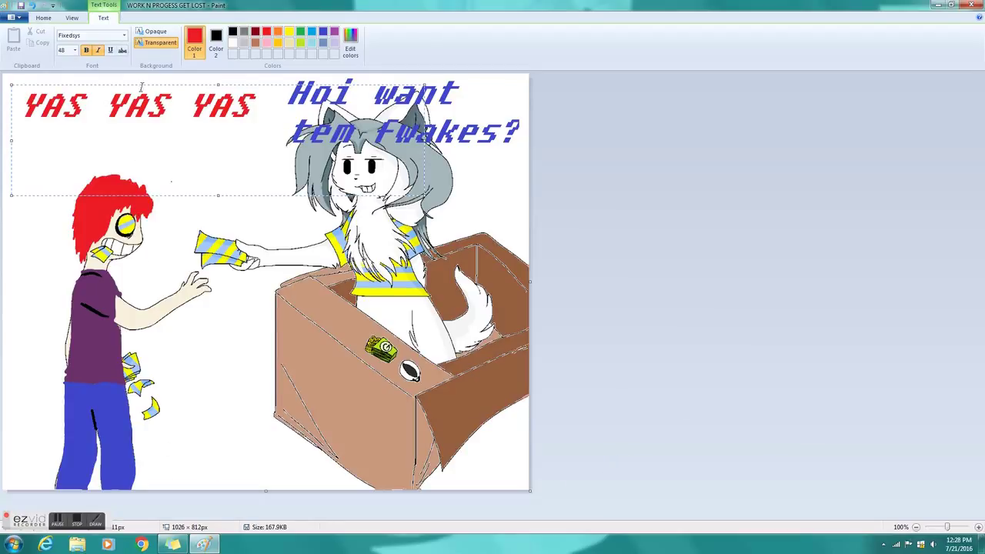
Step: Commit the red caption and ready a white brush for trimming the red-haired figure's trousers at 400% magnification
left_click(44, 18)
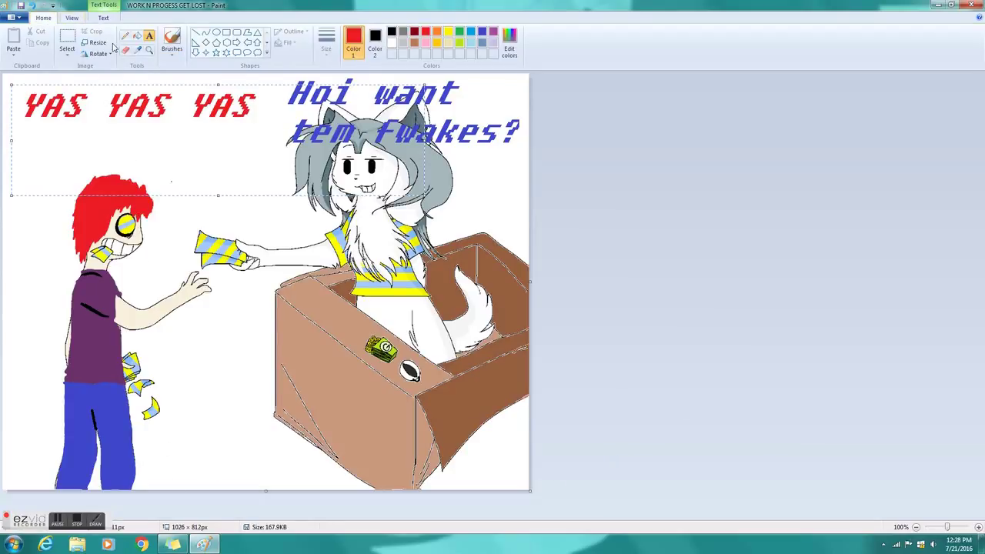
left_click(148, 50)
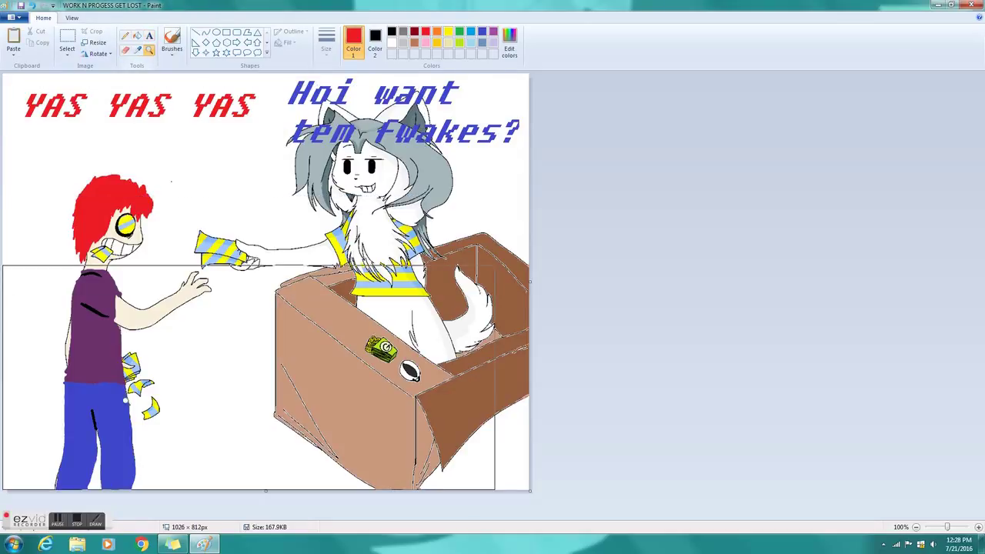
left_click(164, 460)
left_click(320, 454)
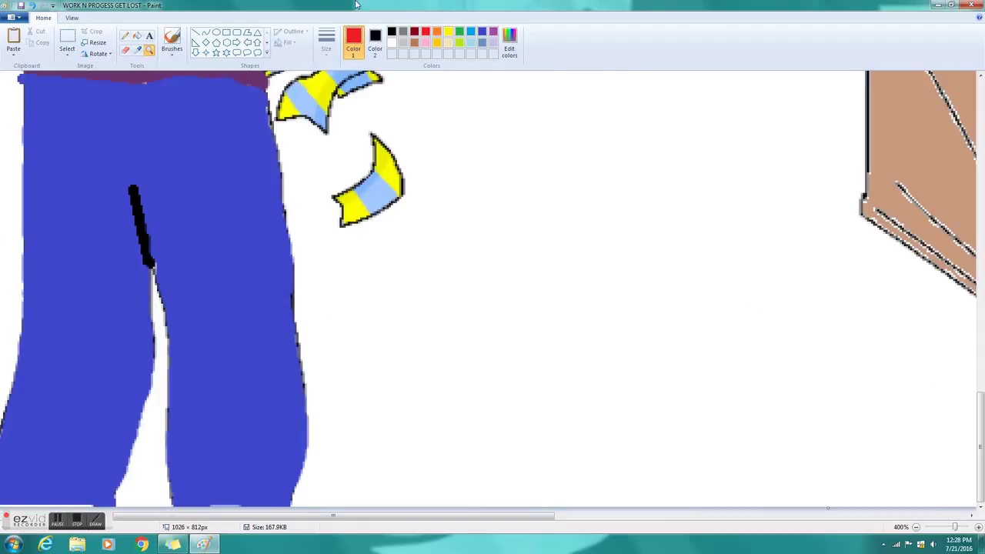
left_click(390, 43)
left_click(172, 40)
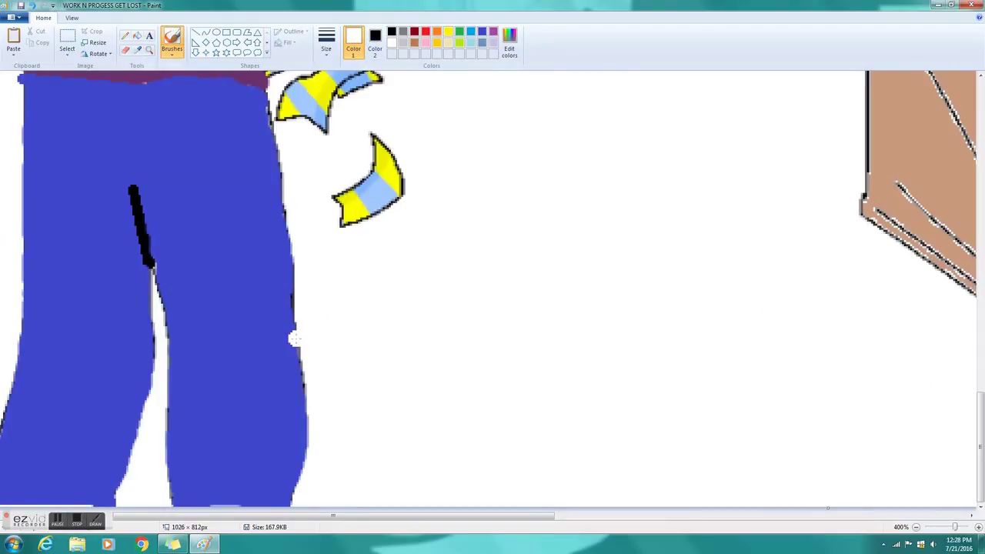
mouse_move(304, 353)
left_mouse_down()
mouse_move(300, 433)
mouse_move(276, 504)
left_mouse_up()
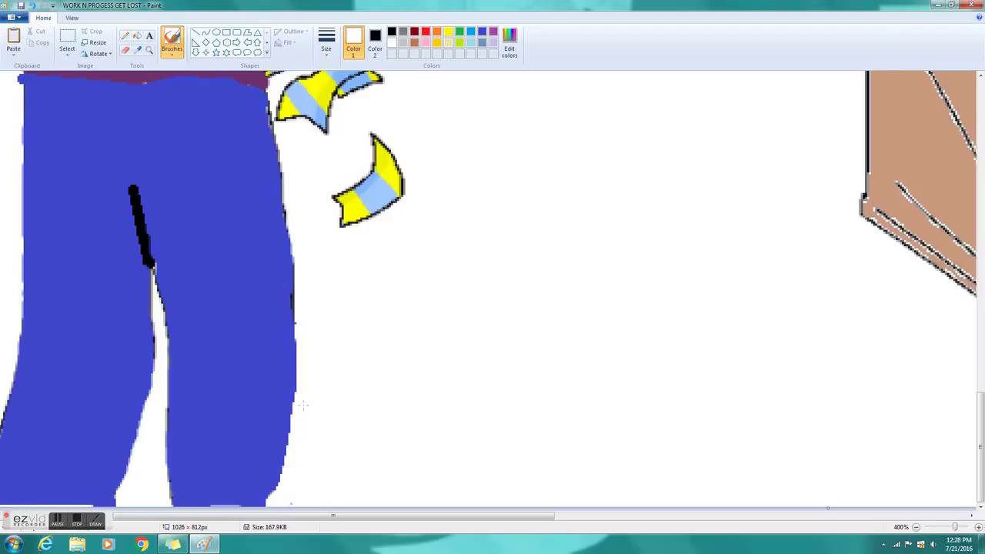
left_click_drag(297, 396, 299, 285)
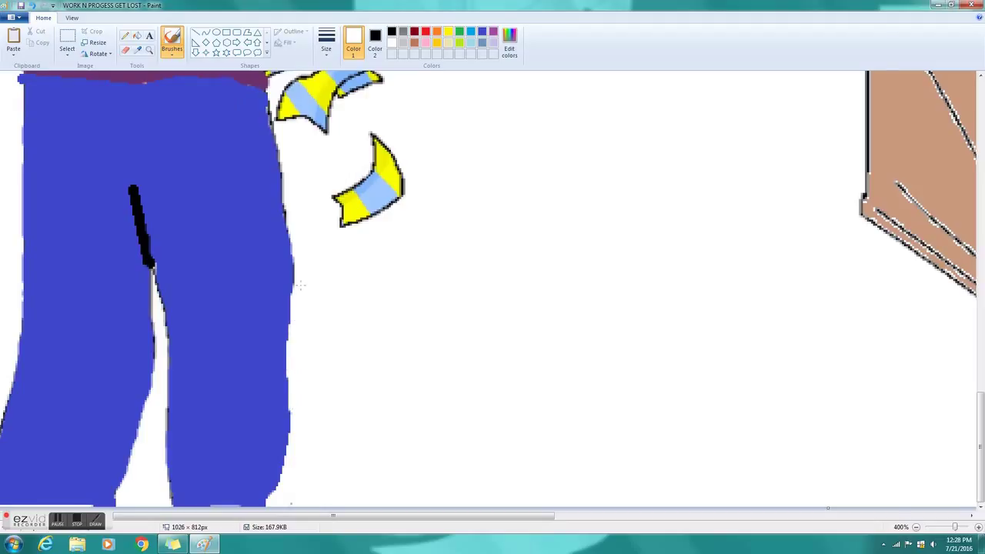
left_click_drag(294, 226, 261, 85)
key("ctrl+z")
key("ctrl+z")
key("ctrl+z")
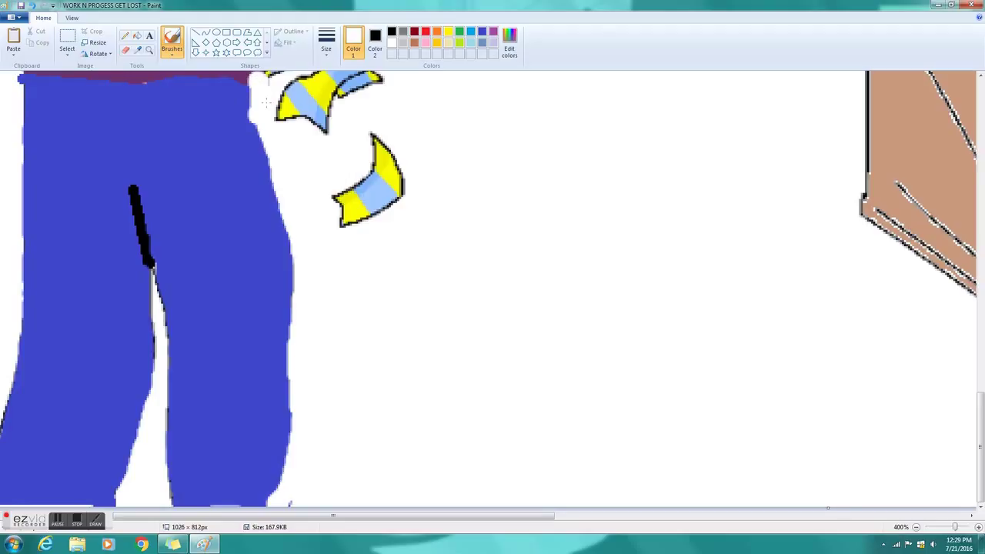
left_click(33, 5)
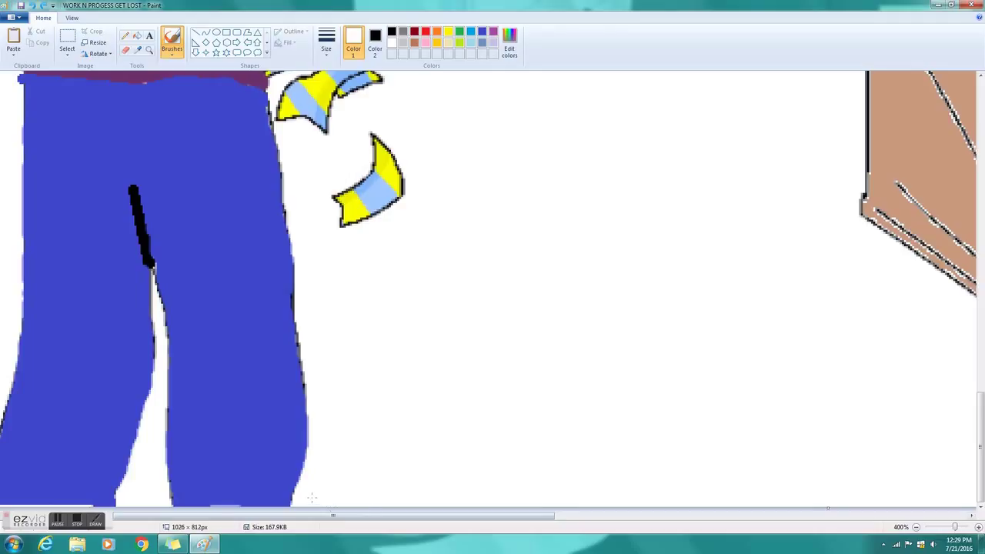
Step: Slim the trousers by painting white along the front leg's outer edge and both edges of the gap between the legs
left_click_drag(298, 483, 317, 386)
mouse_move(296, 471)
left_mouse_down()
mouse_move(305, 397)
mouse_move(288, 216)
mouse_move(263, 89)
left_mouse_up()
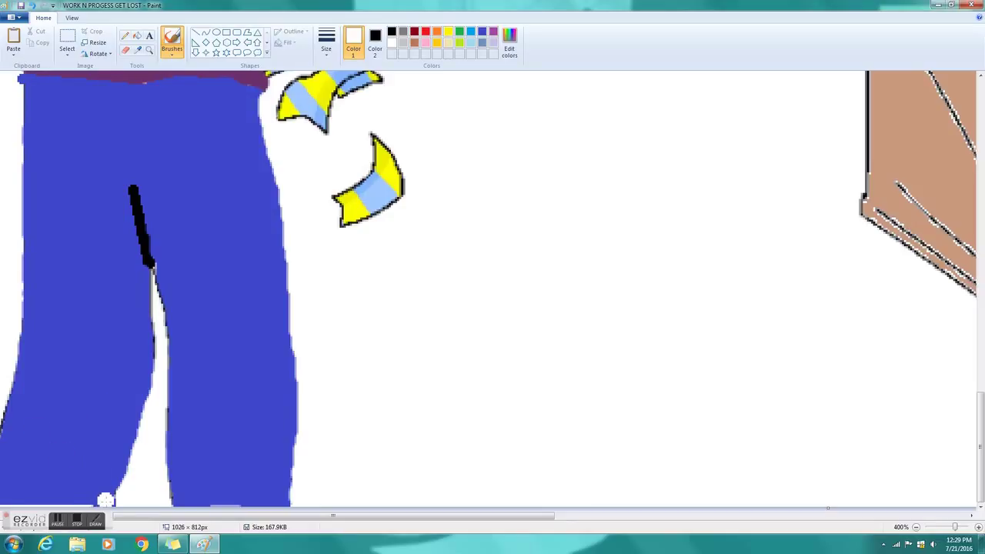
mouse_move(102, 499)
left_mouse_down()
mouse_move(145, 408)
mouse_move(143, 268)
left_mouse_up()
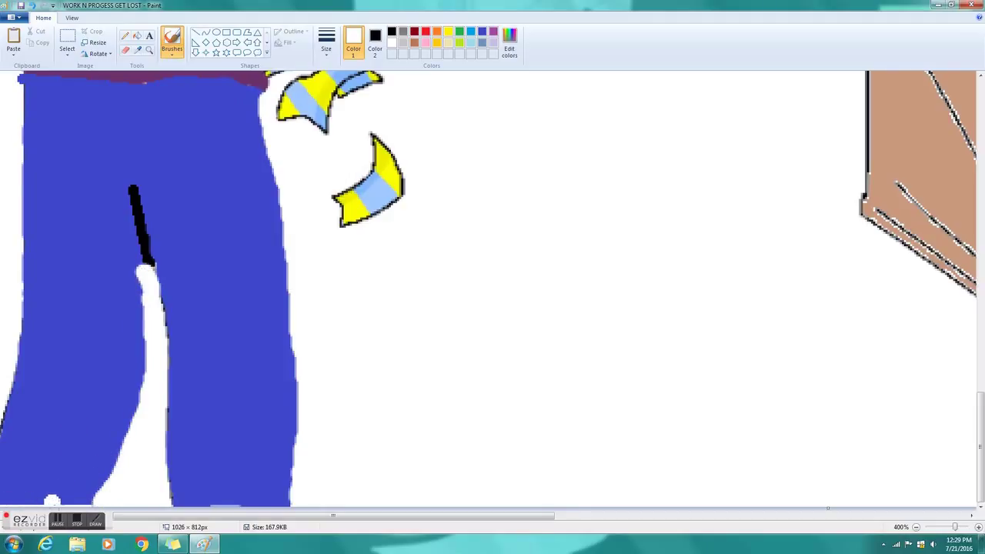
mouse_move(79, 501)
left_mouse_down()
mouse_move(134, 422)
mouse_move(152, 358)
left_mouse_up()
mouse_move(153, 315)
left_mouse_down()
mouse_move(139, 271)
mouse_move(139, 360)
mouse_move(104, 466)
left_mouse_up()
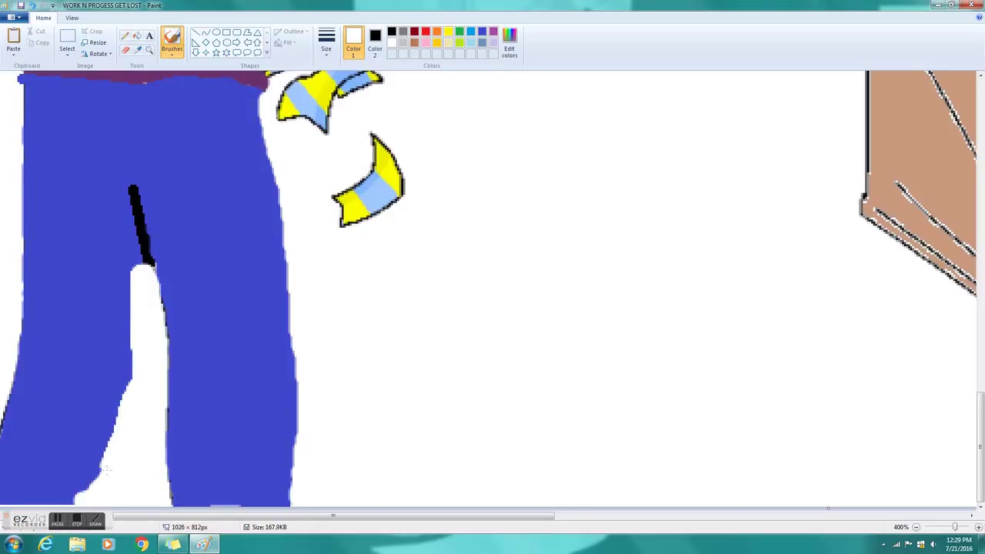
key("ctrl+z")
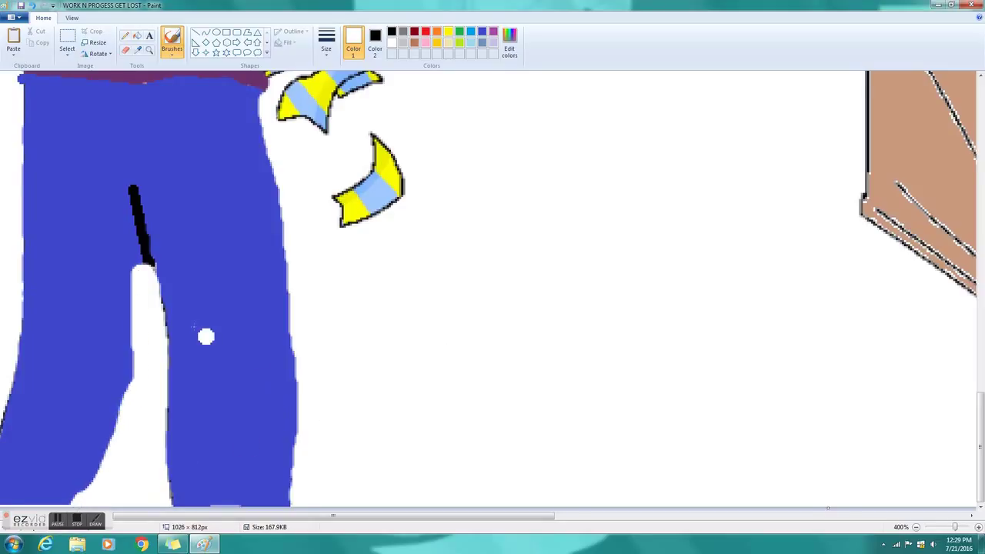
mouse_move(152, 267)
left_mouse_down()
mouse_move(168, 317)
mouse_move(175, 504)
left_mouse_up()
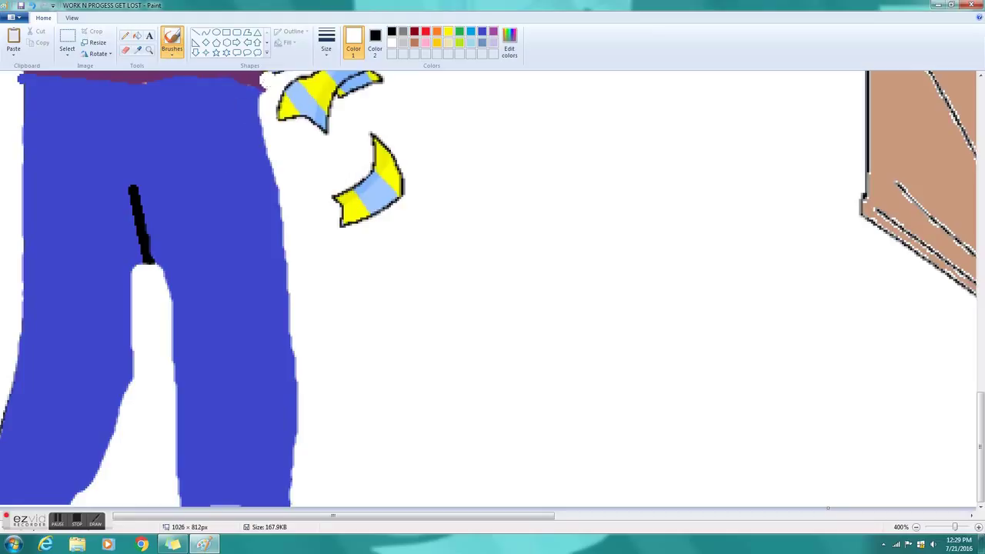
mouse_move(174, 306)
left_mouse_down()
mouse_move(164, 274)
mouse_move(175, 353)
mouse_move(172, 521)
left_mouse_up()
key("ctrl+z")
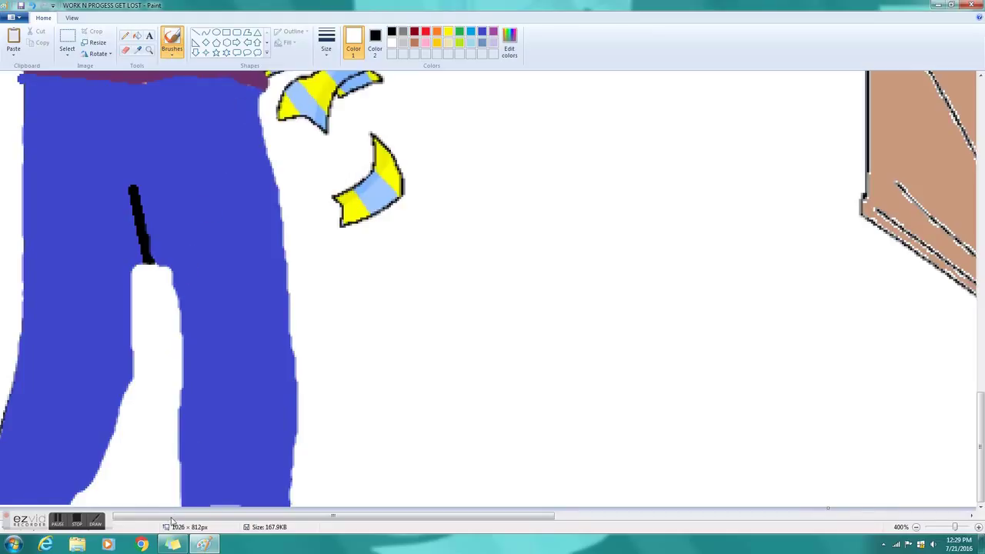
Step: Close the top of the leg gap with an indigo line and colour the white area and slivers above it indigo
left_click(482, 31)
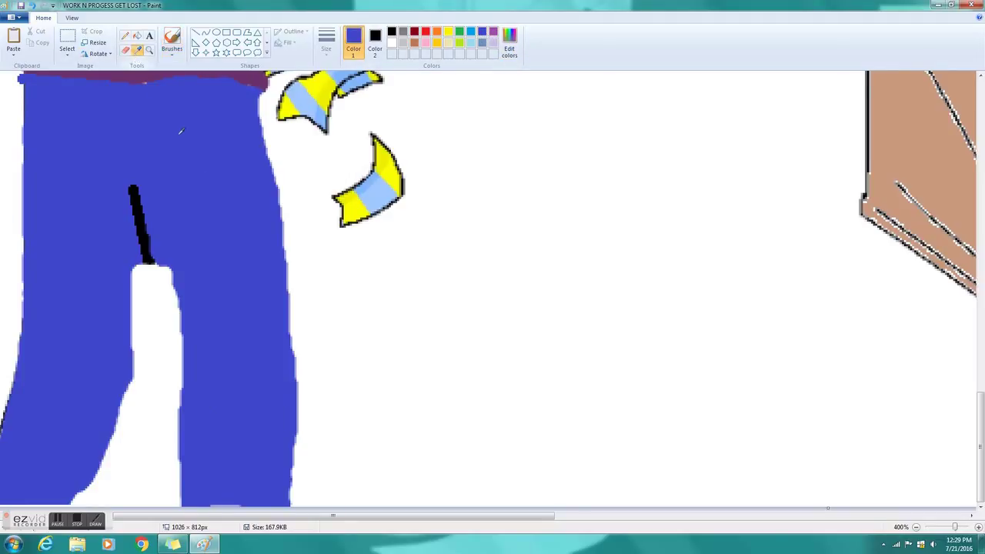
left_click(206, 33)
left_click_drag(131, 273, 175, 276)
left_click(139, 36)
left_click(154, 267)
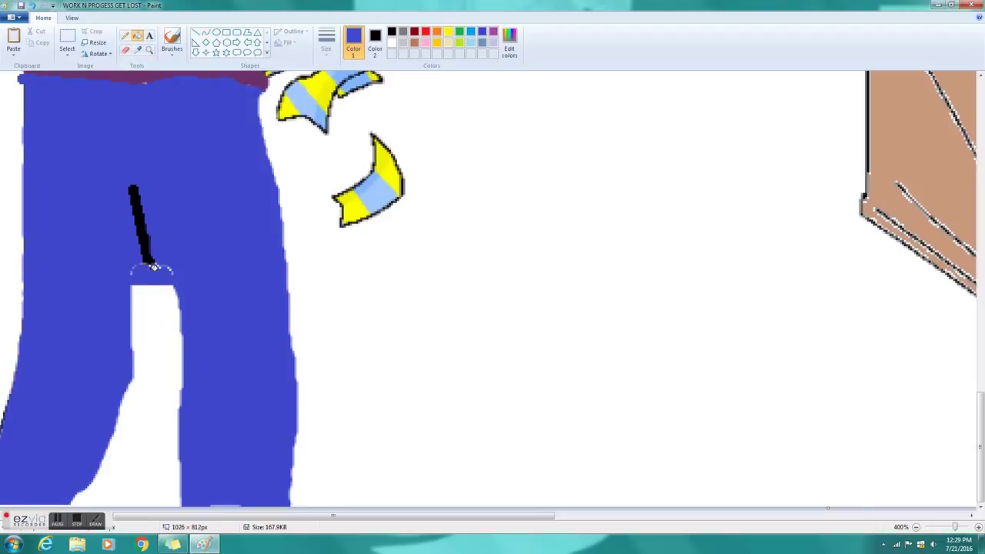
left_click(170, 43)
left_click_drag(148, 259, 173, 272)
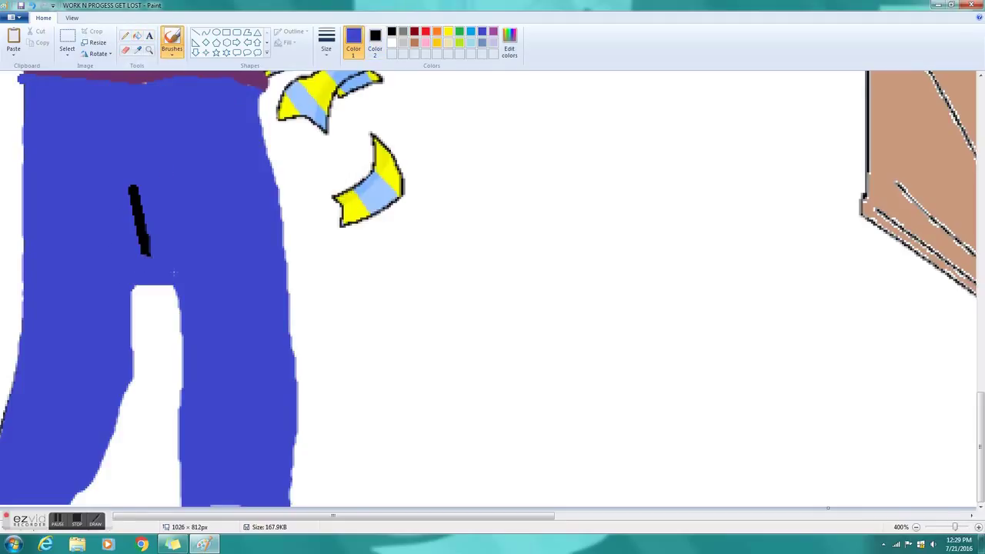
Step: Redraw the trousers' centre crease as a black line with the Curve tool, extending it down to the leg gap
left_click(391, 32)
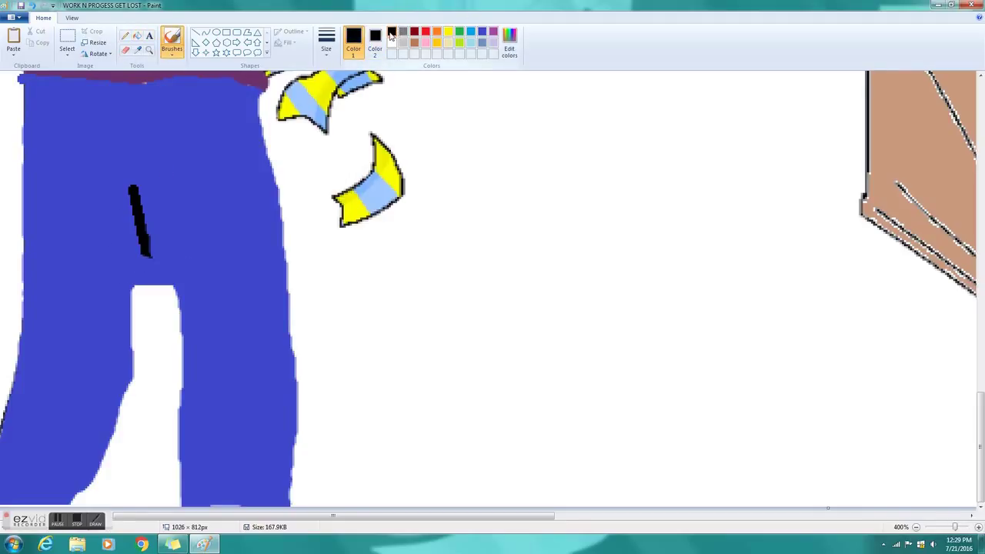
left_click(204, 33)
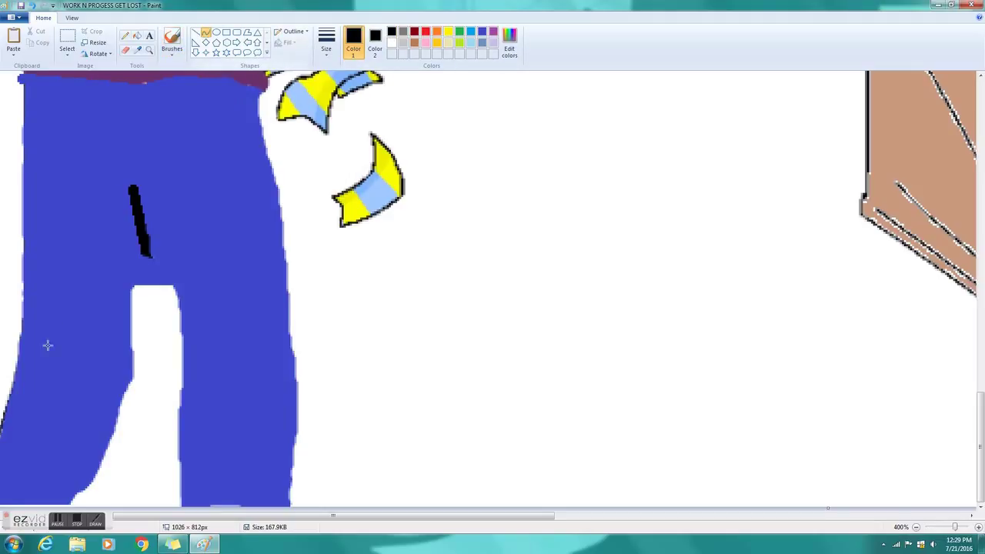
left_click_drag(132, 186, 151, 287)
left_click(162, 274)
Step: Draw six short, bent black belt loops along the trousers' waistband with the Curve tool
scroll(162, 273, "up", 3)
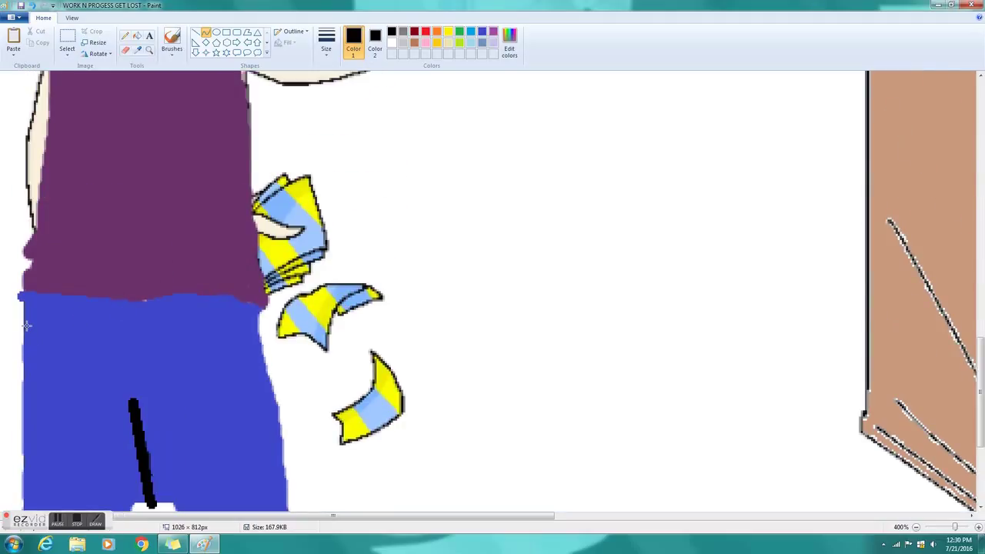
mouse_move(46, 294)
left_mouse_down()
mouse_move(52, 342)
mouse_move(39, 317)
mouse_move(67, 331)
mouse_move(70, 315)
mouse_move(115, 338)
mouse_move(101, 315)
left_mouse_up()
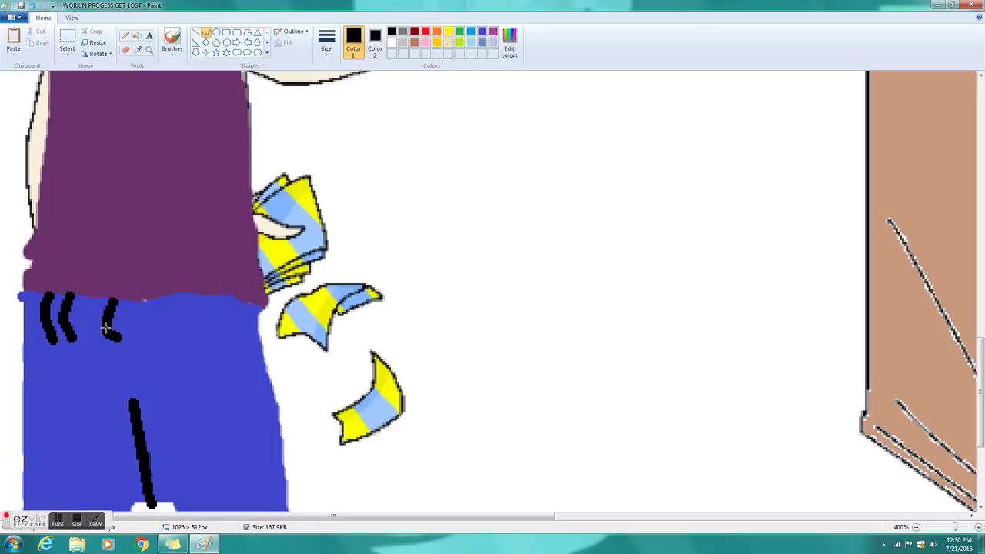
mouse_move(154, 297)
left_mouse_down()
mouse_move(146, 341)
mouse_move(136, 341)
mouse_move(144, 321)
left_mouse_up()
mouse_move(198, 296)
left_mouse_down()
mouse_move(201, 345)
mouse_move(182, 325)
left_mouse_up()
mouse_move(226, 294)
left_mouse_down()
mouse_move(225, 342)
mouse_move(215, 317)
left_mouse_up()
left_click(415, 32)
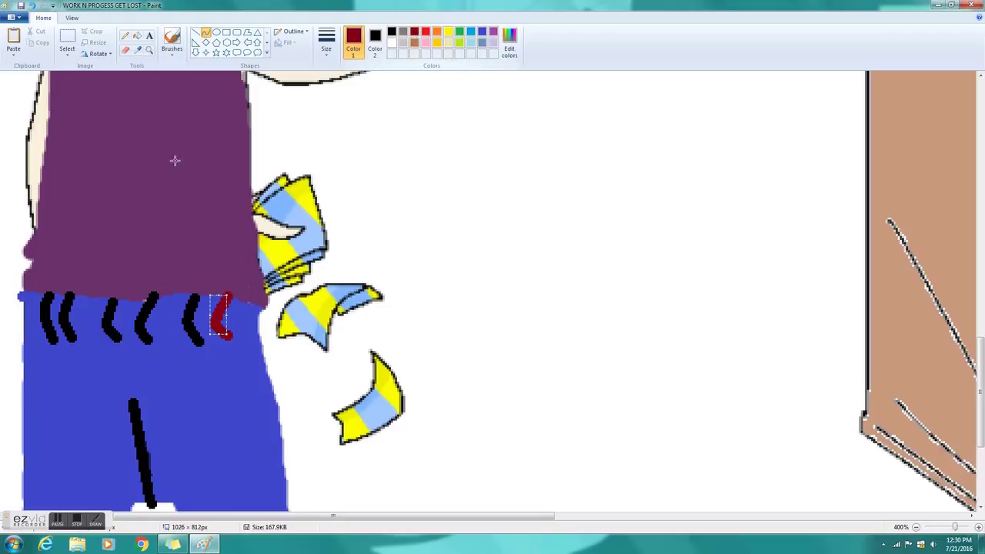
left_click(482, 33)
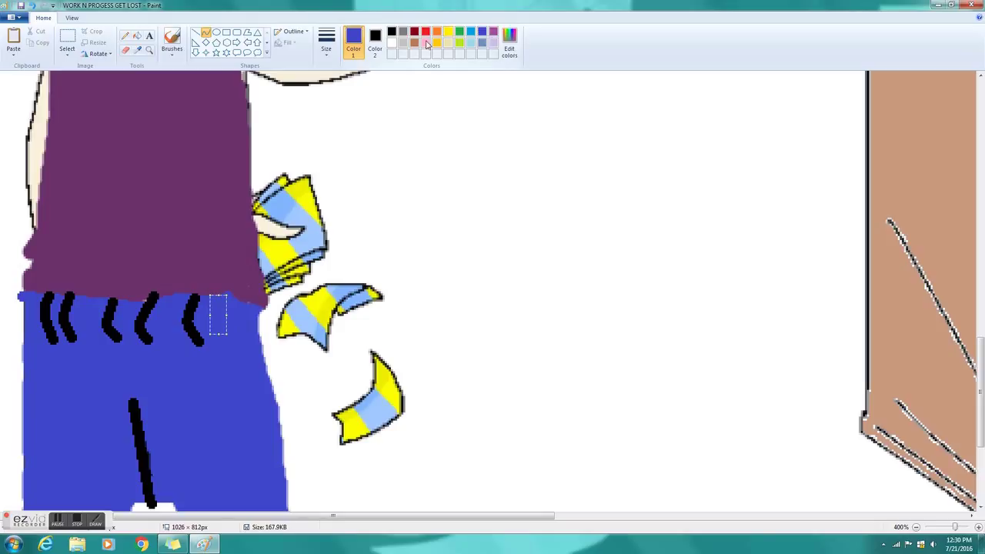
left_click(391, 32)
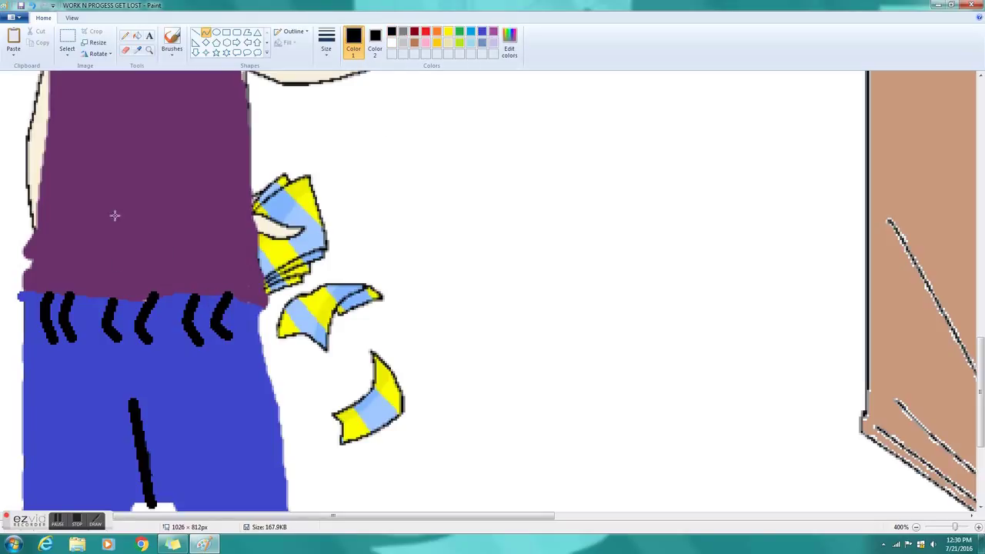
Step: Paint a dark red belt across the full width of the waistband, using a brush one size thinner for most of it
left_click(414, 33)
left_click_drag(28, 315, 44, 315)
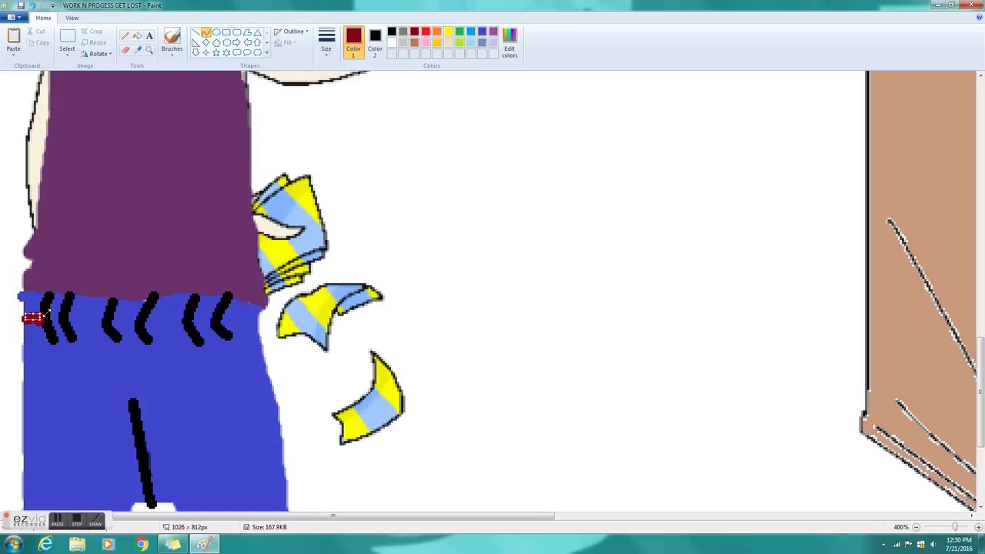
left_click(152, 51)
left_click(308, 182)
left_click(308, 182)
left_click(308, 182)
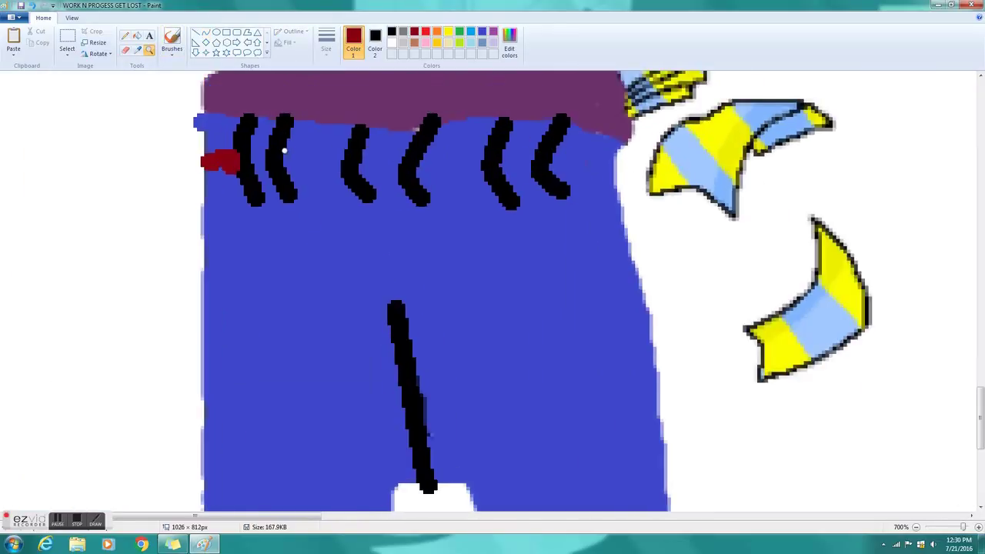
left_click(308, 182)
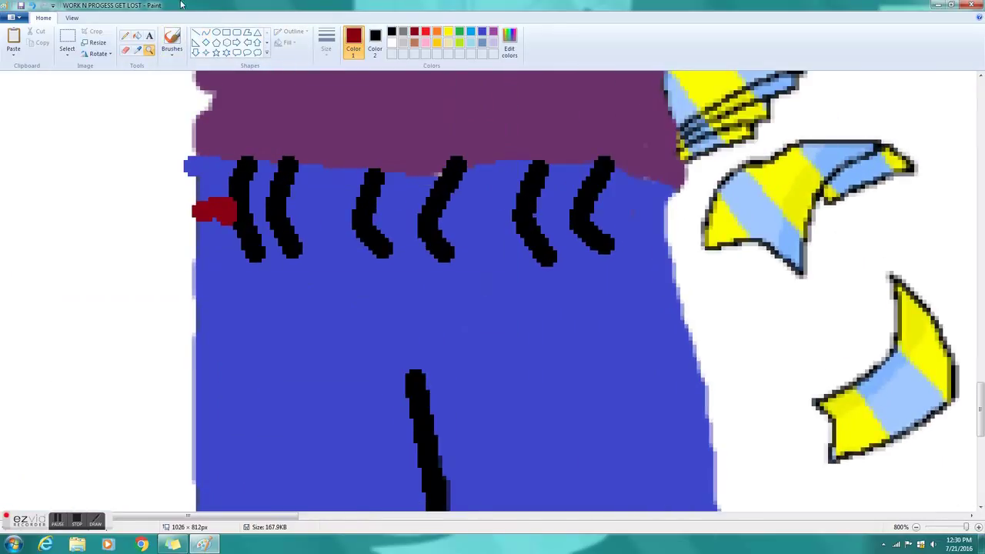
left_click(172, 38)
left_click(253, 209)
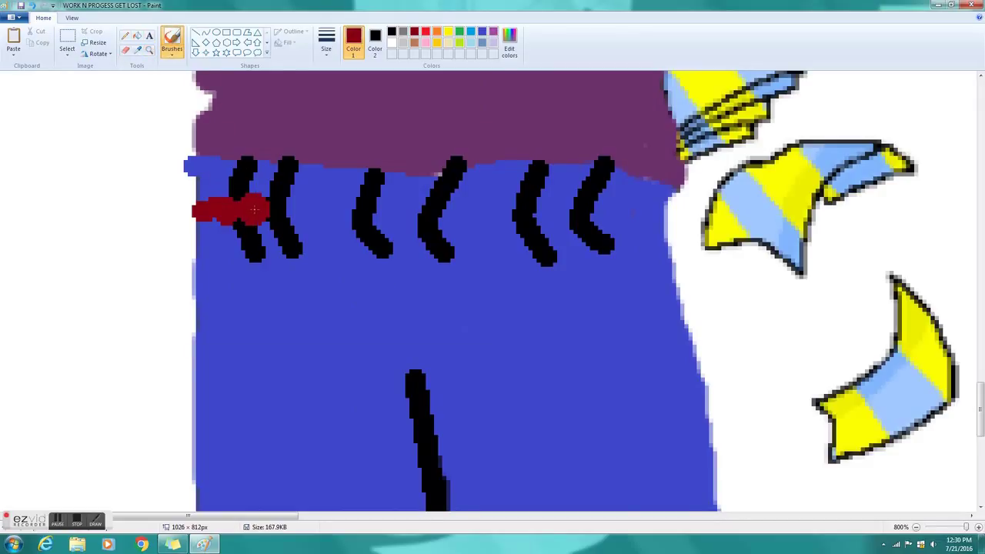
left_click(326, 40)
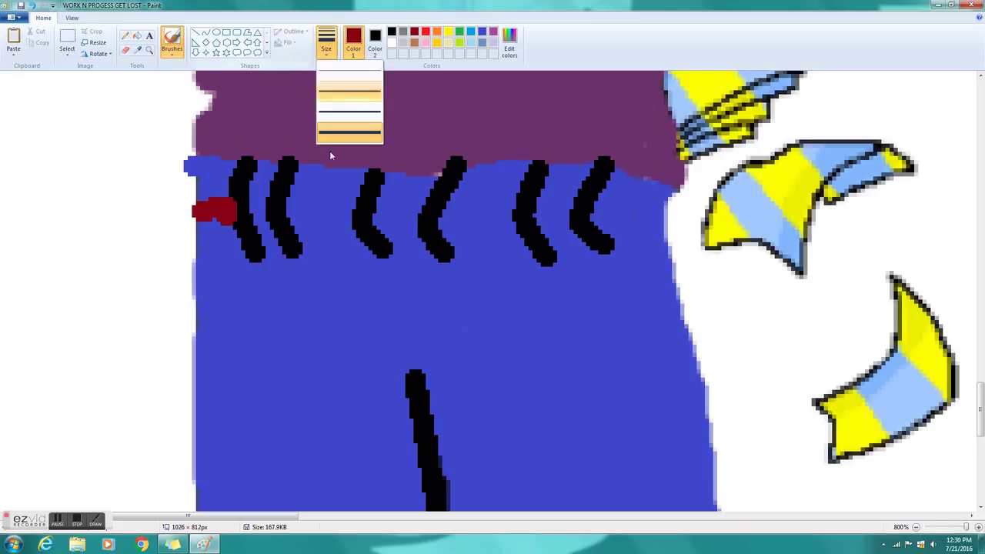
left_click(348, 112)
mouse_move(261, 212)
left_mouse_down()
mouse_move(269, 202)
mouse_move(342, 214)
left_mouse_up()
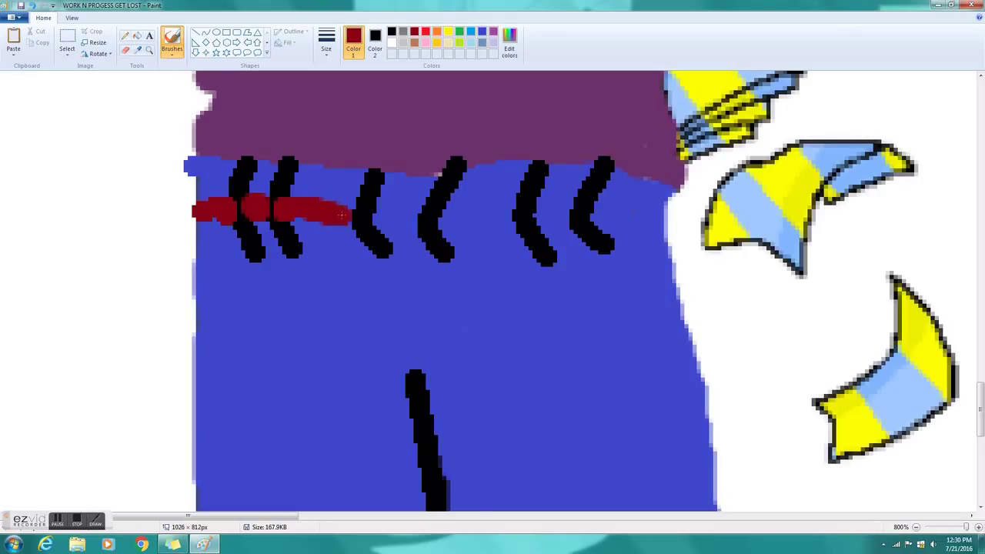
mouse_move(270, 199)
left_mouse_down()
mouse_move(266, 228)
mouse_move(266, 203)
mouse_move(217, 218)
mouse_move(186, 202)
mouse_move(219, 194)
mouse_move(222, 230)
mouse_move(200, 221)
mouse_move(339, 224)
mouse_move(377, 203)
mouse_move(348, 209)
mouse_move(304, 193)
mouse_move(421, 199)
mouse_move(375, 239)
mouse_move(371, 220)
mouse_move(386, 213)
mouse_move(415, 209)
mouse_move(383, 231)
mouse_move(397, 217)
mouse_move(462, 223)
mouse_move(438, 224)
mouse_move(511, 200)
mouse_move(459, 250)
mouse_move(448, 240)
mouse_move(531, 208)
mouse_move(505, 234)
mouse_move(532, 192)
mouse_move(577, 191)
mouse_move(550, 216)
mouse_move(572, 205)
mouse_move(565, 223)
mouse_move(608, 197)
mouse_move(673, 190)
mouse_move(643, 216)
mouse_move(583, 225)
mouse_move(654, 206)
mouse_move(594, 226)
mouse_move(637, 226)
left_mouse_up()
Step: Repaint the six belt loops in black over the dark red belt
left_click(391, 31)
mouse_move(237, 185)
left_mouse_down()
mouse_move(247, 244)
mouse_move(262, 225)
left_mouse_up()
mouse_move(285, 183)
left_mouse_down()
mouse_move(287, 235)
mouse_move(305, 245)
left_mouse_up()
mouse_move(368, 185)
left_mouse_down()
mouse_move(360, 194)
mouse_move(377, 231)
mouse_move(396, 229)
left_mouse_up()
mouse_move(457, 176)
left_mouse_down()
mouse_move(435, 235)
mouse_move(460, 231)
left_mouse_up()
left_click_drag(526, 177, 541, 226)
mouse_move(597, 166)
left_mouse_down()
mouse_move(579, 183)
mouse_move(585, 233)
left_mouse_up()
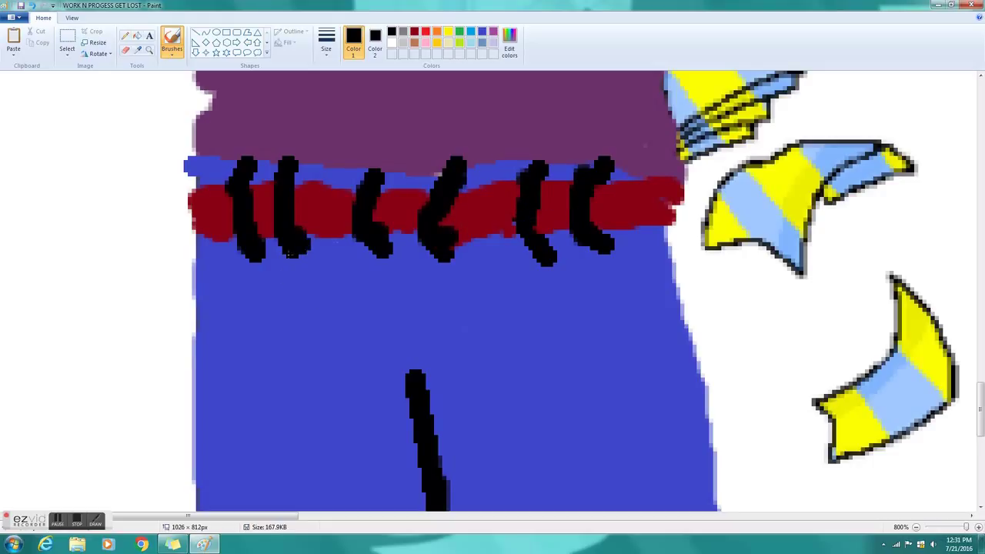
Step: Check the finished belt and trimmed trousers in the whole drawing at 100%
left_click(916, 527)
left_click(917, 527)
left_click(916, 527)
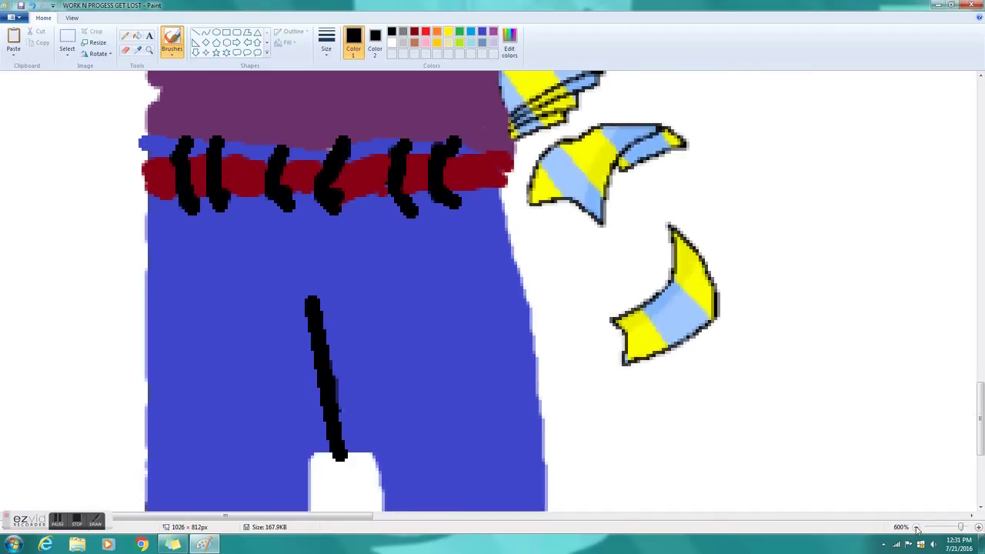
left_click(916, 527)
left_click(916, 527)
left_click(916, 527)
left_click(917, 527)
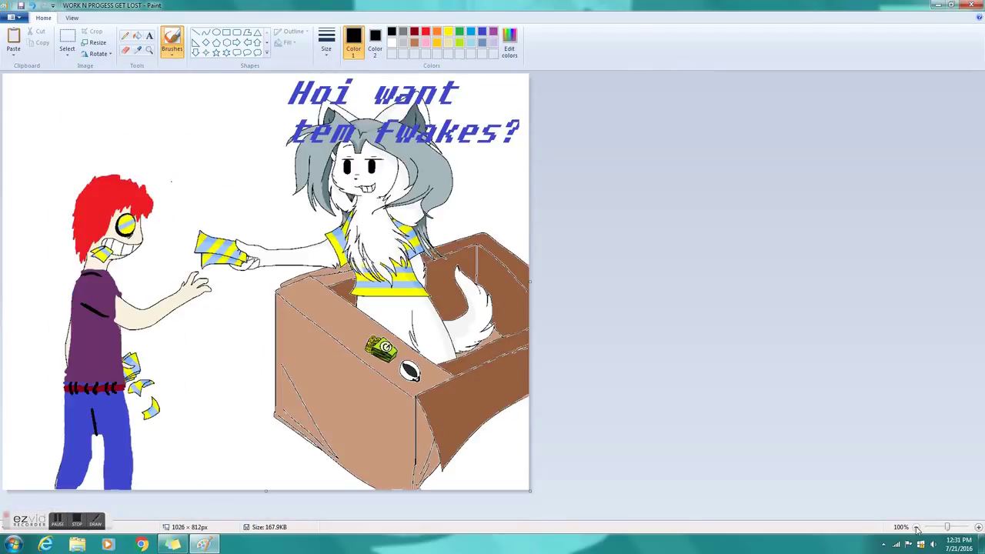